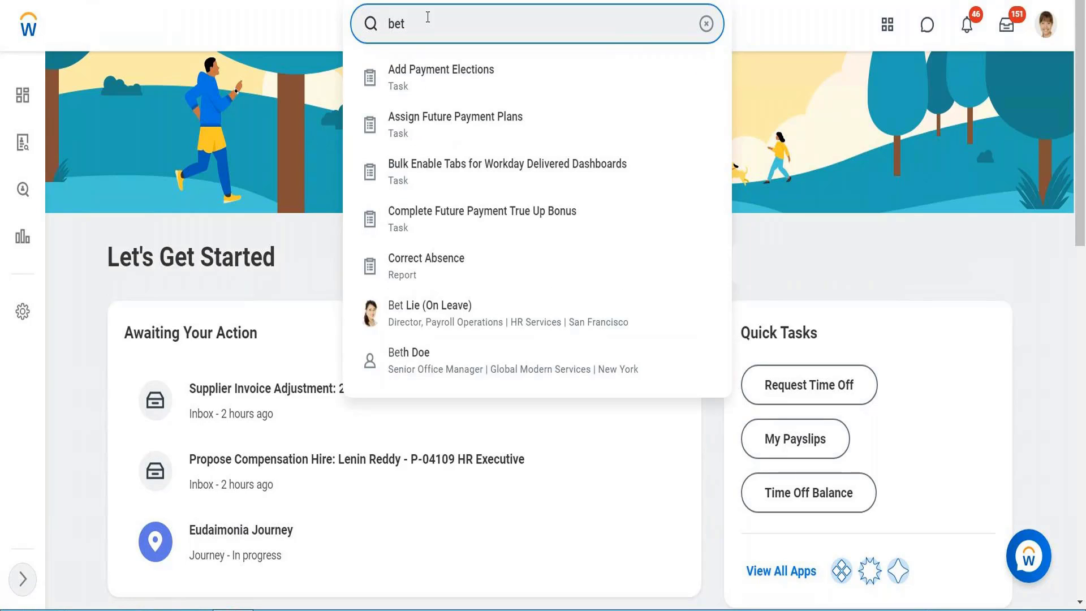
# Search for and open the View Worker's Time Eligibility report
pyautogui.write('lie')
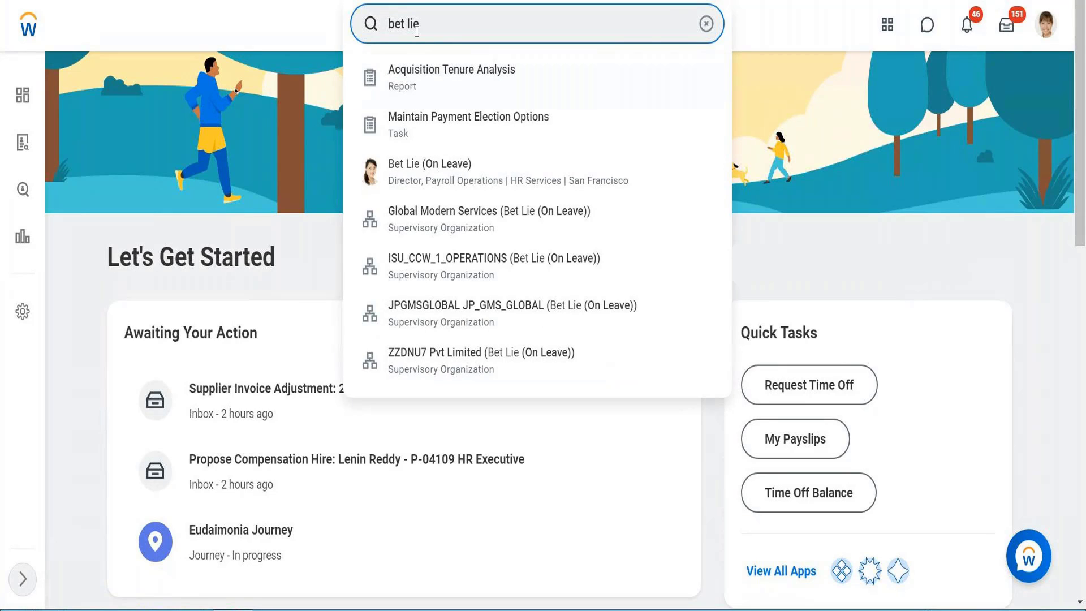
pyautogui.moveTo(427, 24); pyautogui.dragTo(346, 27)
pyautogui.write('view w')
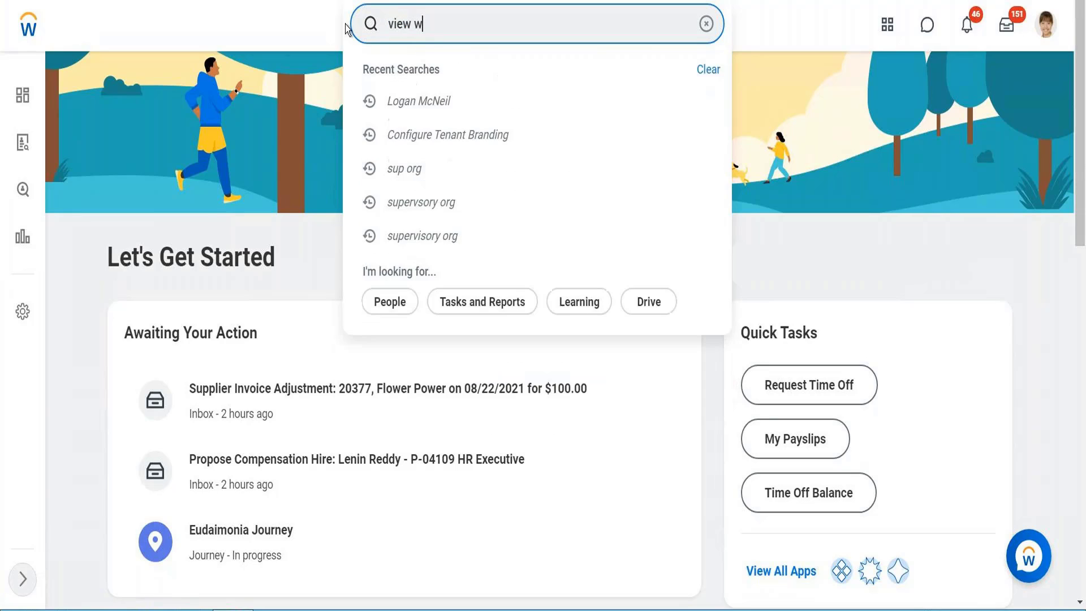
pyautogui.write('orer t')
pyautogui.press('BackSpace')
pyautogui.press('BackSpace')
pyautogui.press('BackSpace')
pyautogui.press('BackSpace')
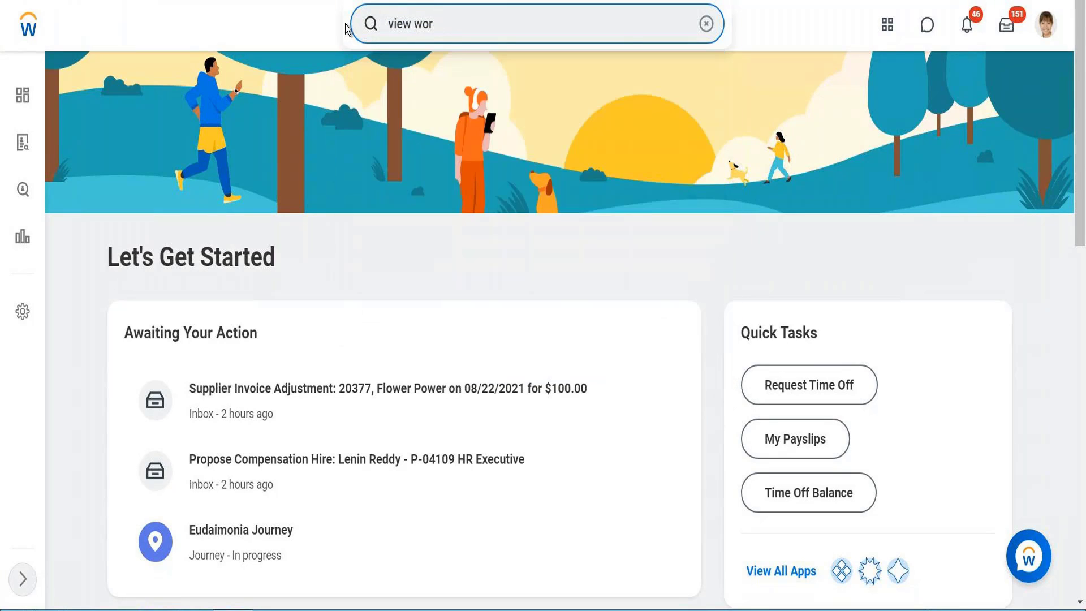
pyautogui.write('ker t')
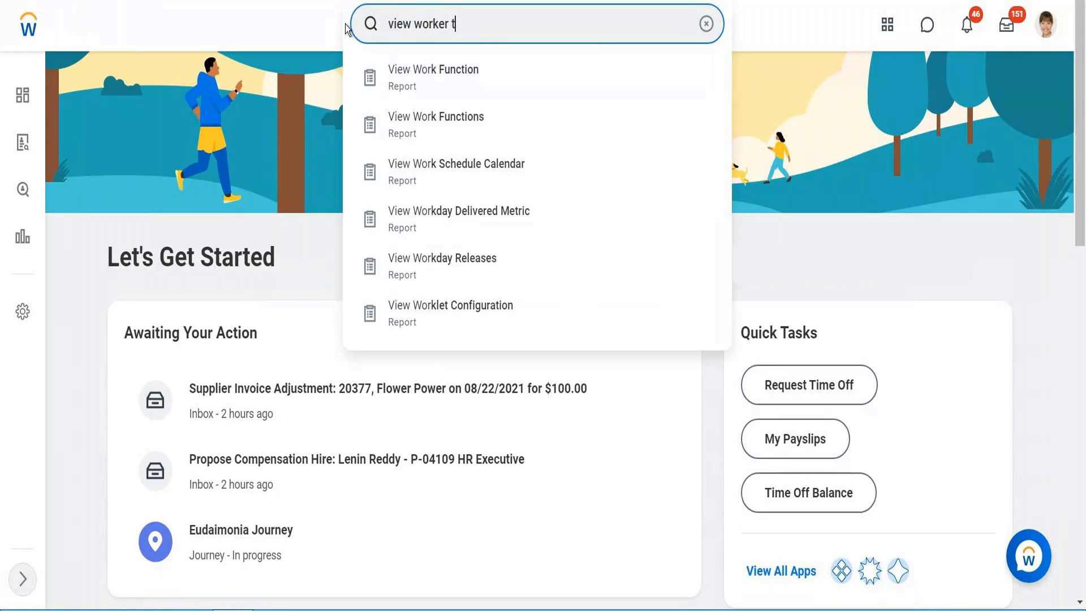
pyautogui.write('ime eli')
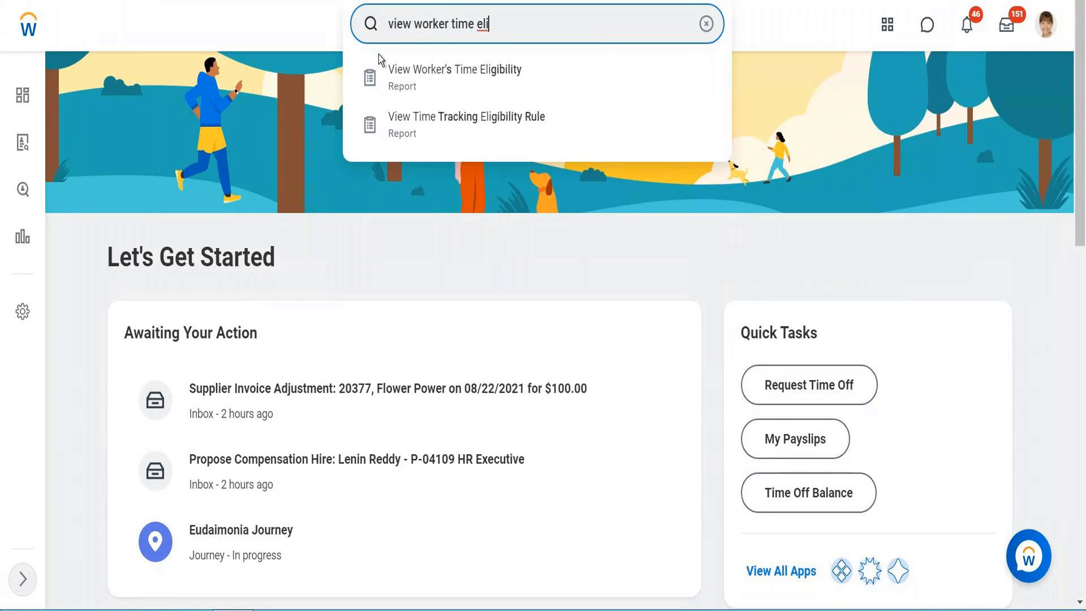
pyautogui.click(436, 80)
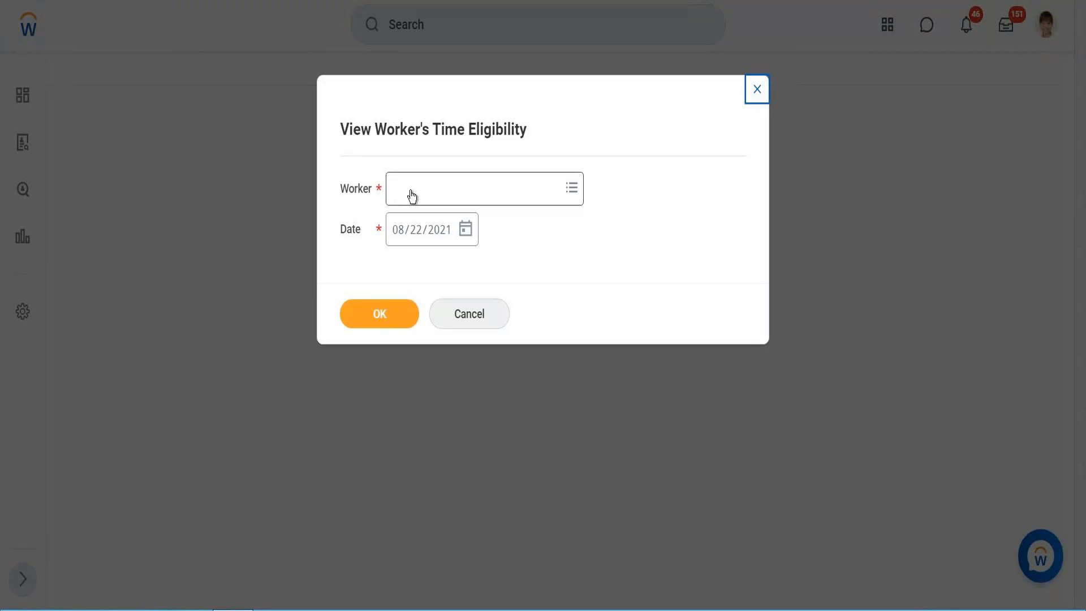
# Pick the worker on leave and run the report for the date 08/22/2021
pyautogui.click(409, 192)
pyautogui.write('Bet')
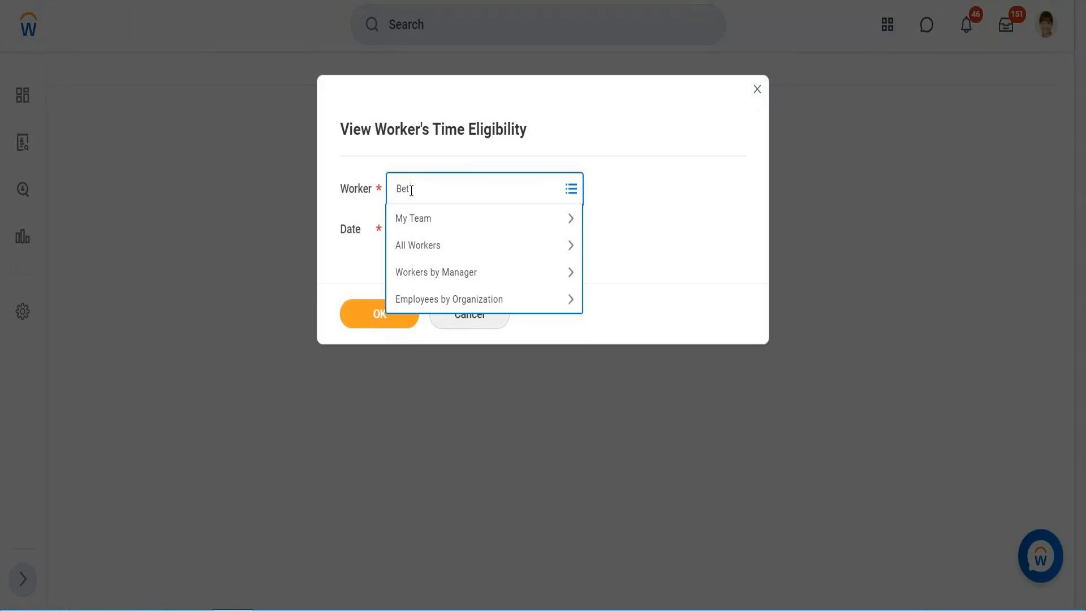
pyautogui.write('tie')
pyautogui.press('Return')
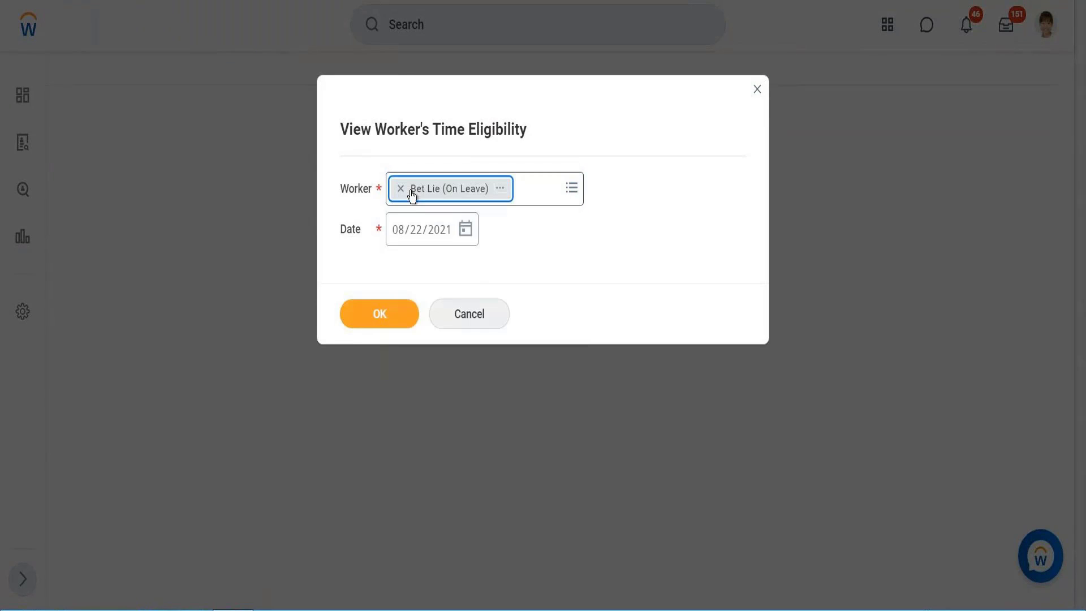
pyautogui.click(366, 320)
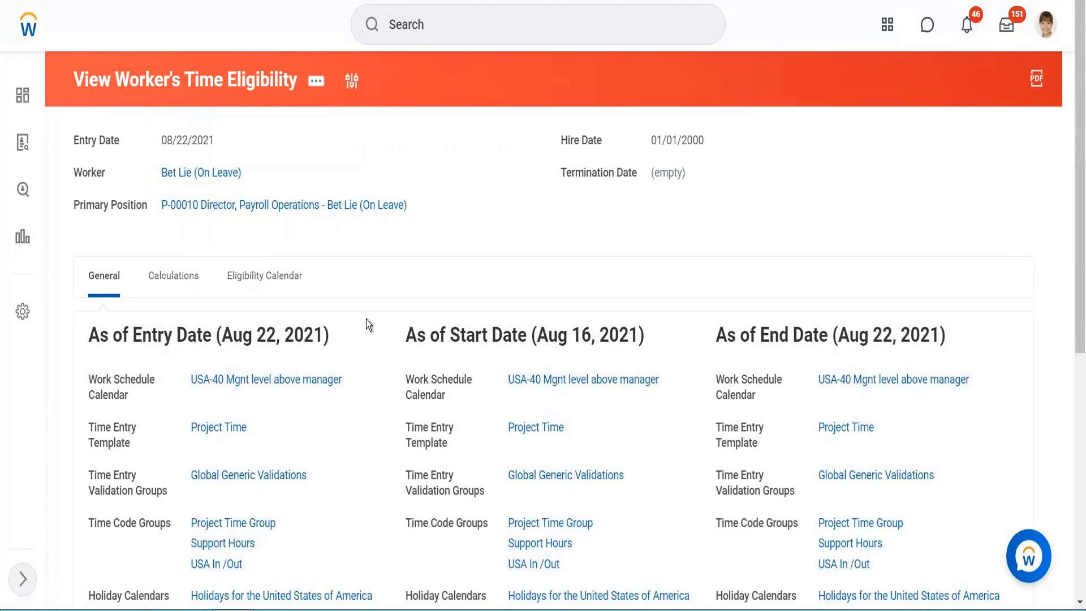
# Review the report's Calculations and General tabs
pyautogui.click(156, 274)
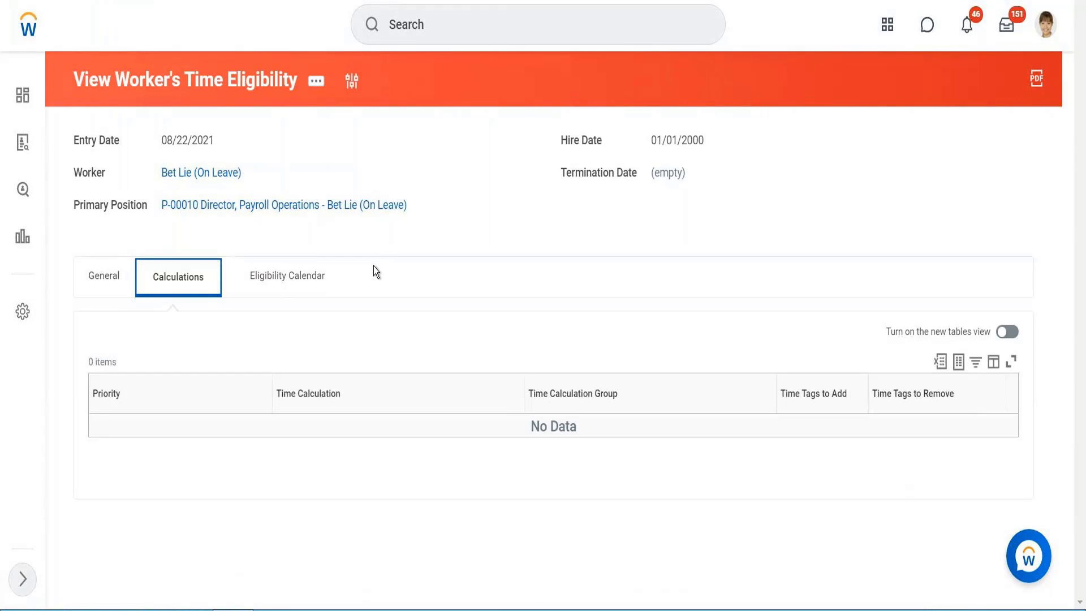
pyautogui.click(113, 270)
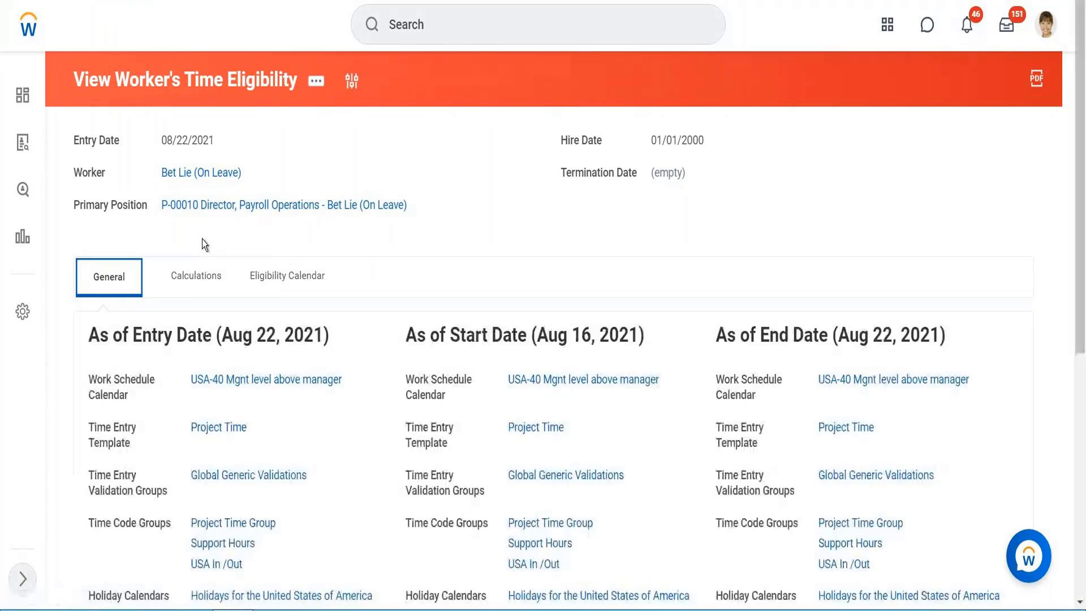
pyautogui.scroll(-1, 202, 243)
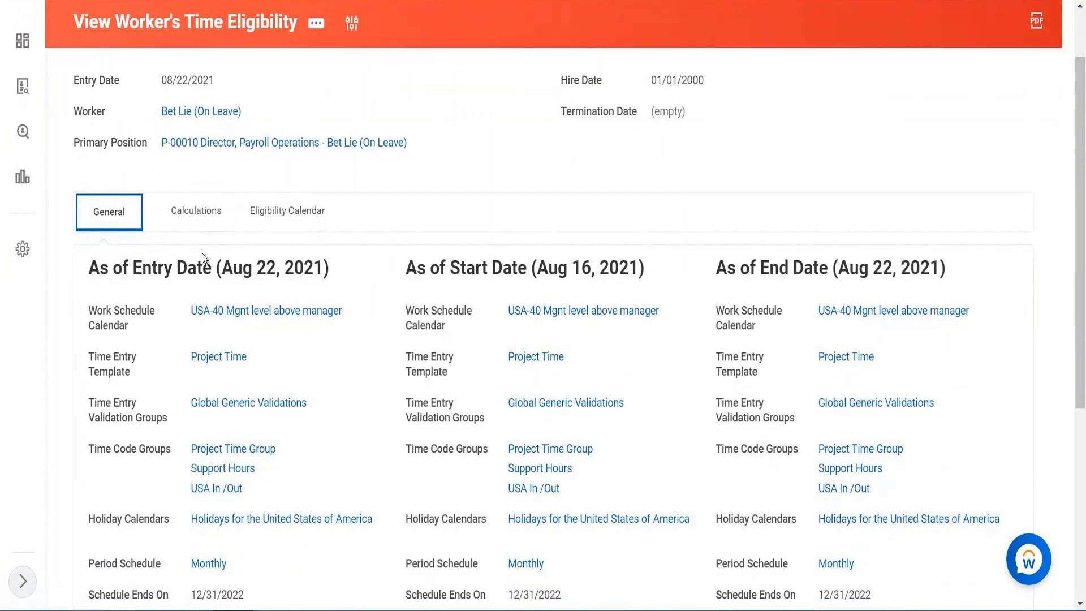
# Copy the text of the USA In /Out time code group and duplicate the browser tab holding the report
pyautogui.rightClick(205, 497)
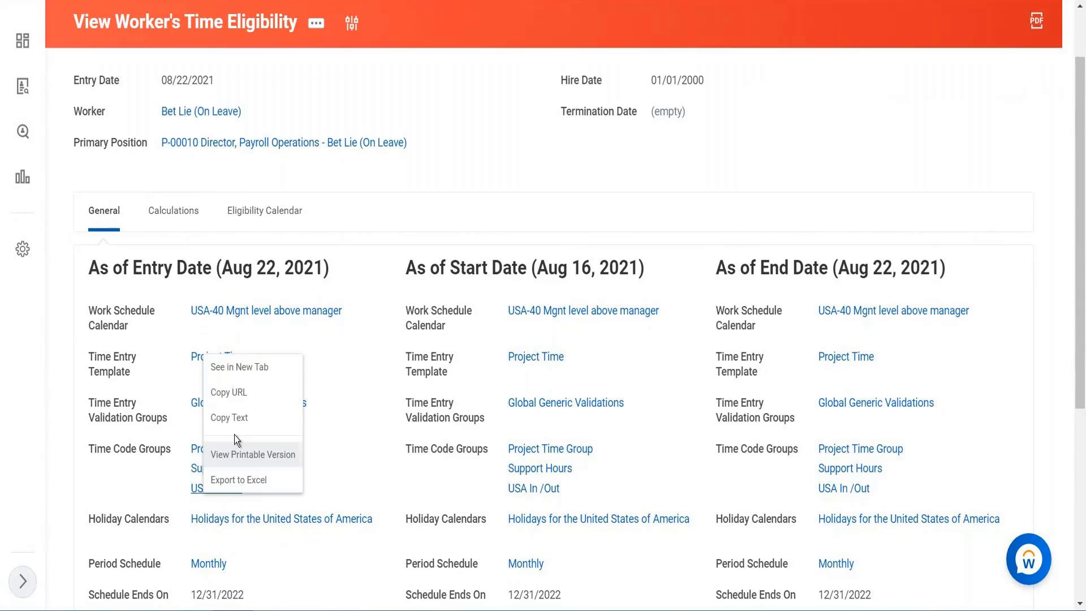
pyautogui.click(238, 423)
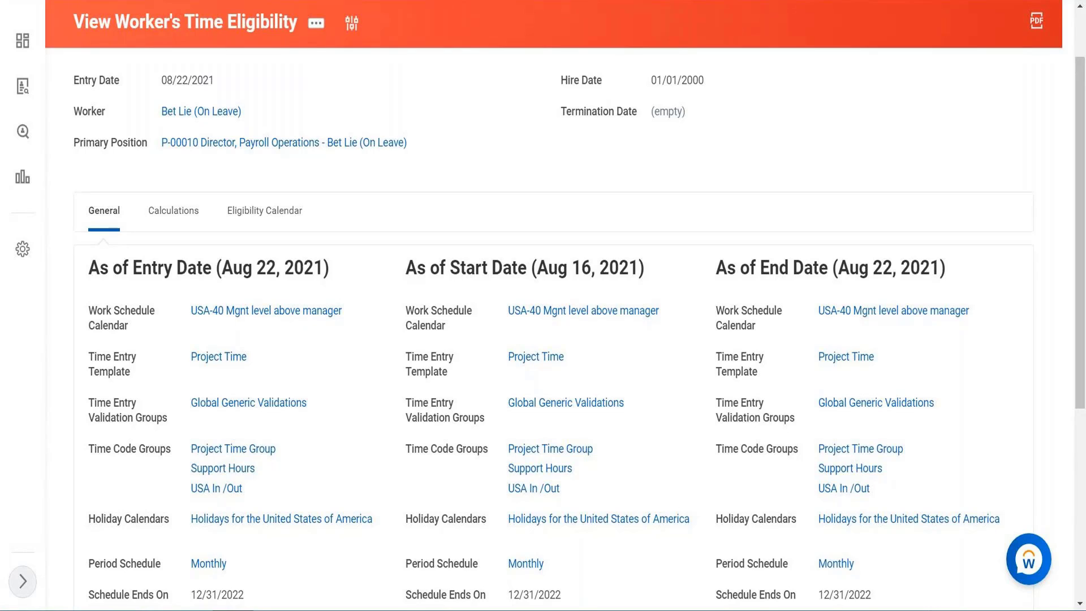
pyautogui.rightClick(215, 0)
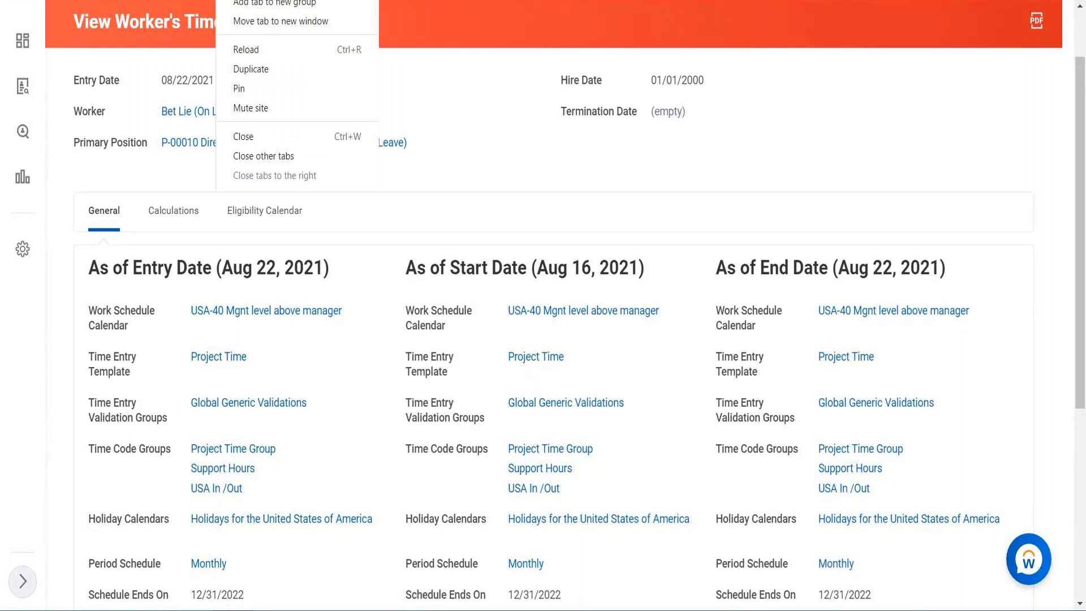
pyautogui.click(248, 67)
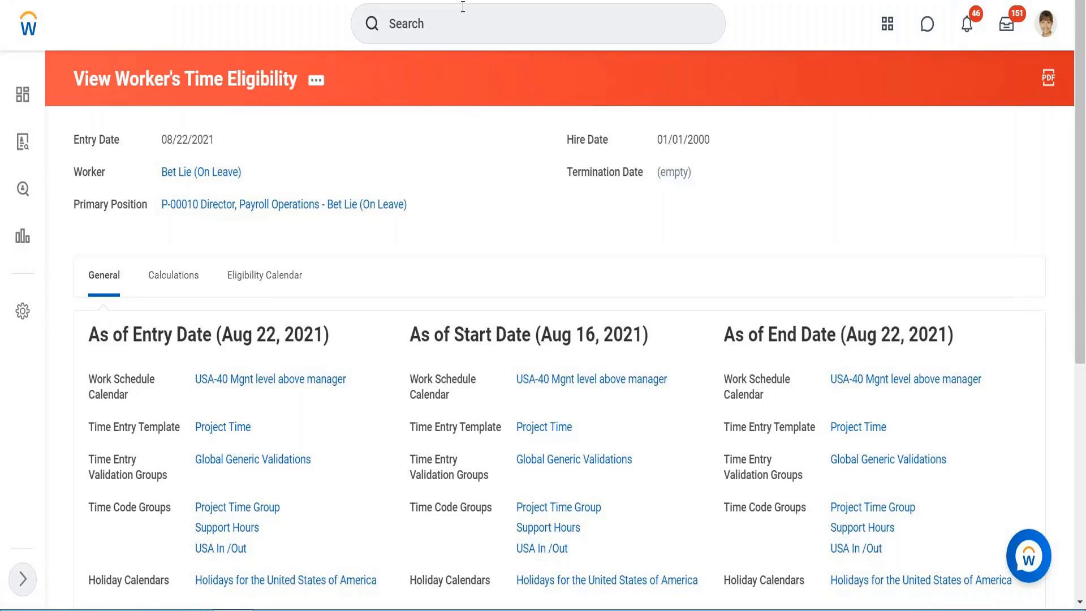
# Search for and open the Create Time Calculation task
pyautogui.click(450, 27)
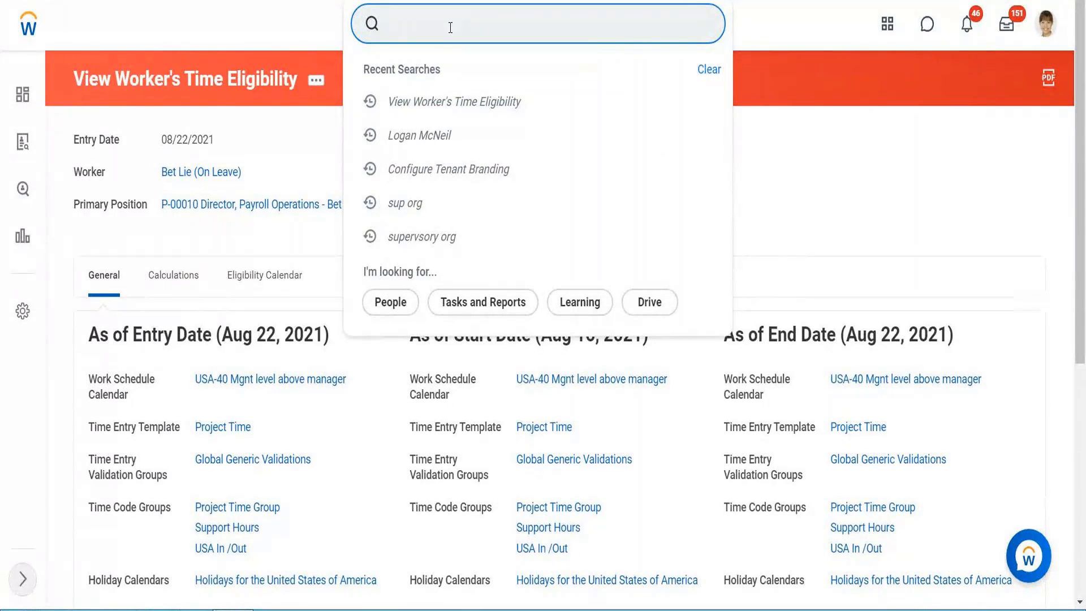
pyautogui.write('create ')
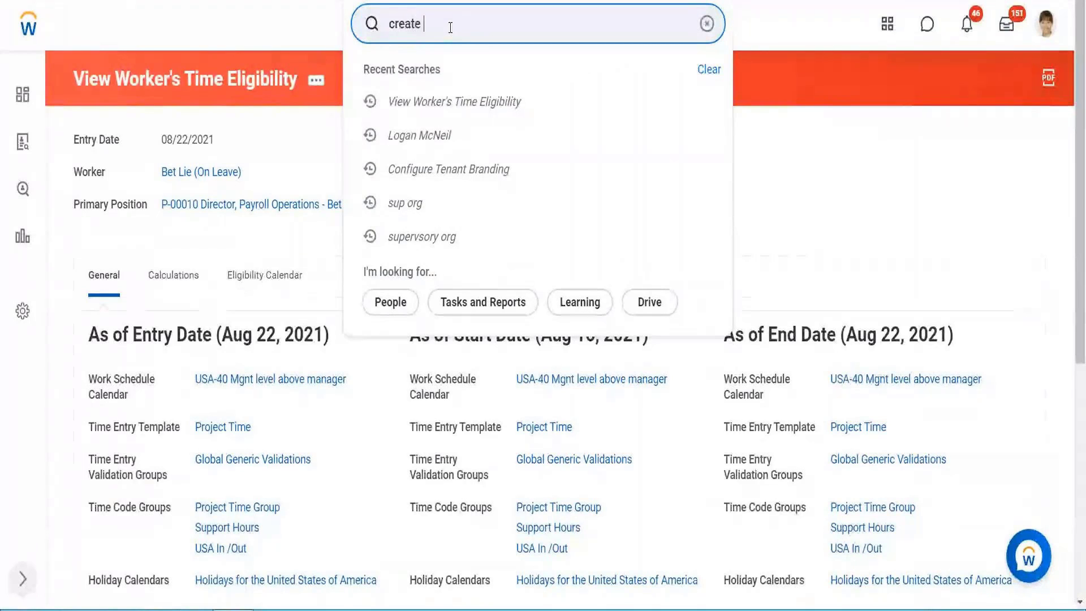
pyautogui.write('time cal')
pyautogui.click(448, 92)
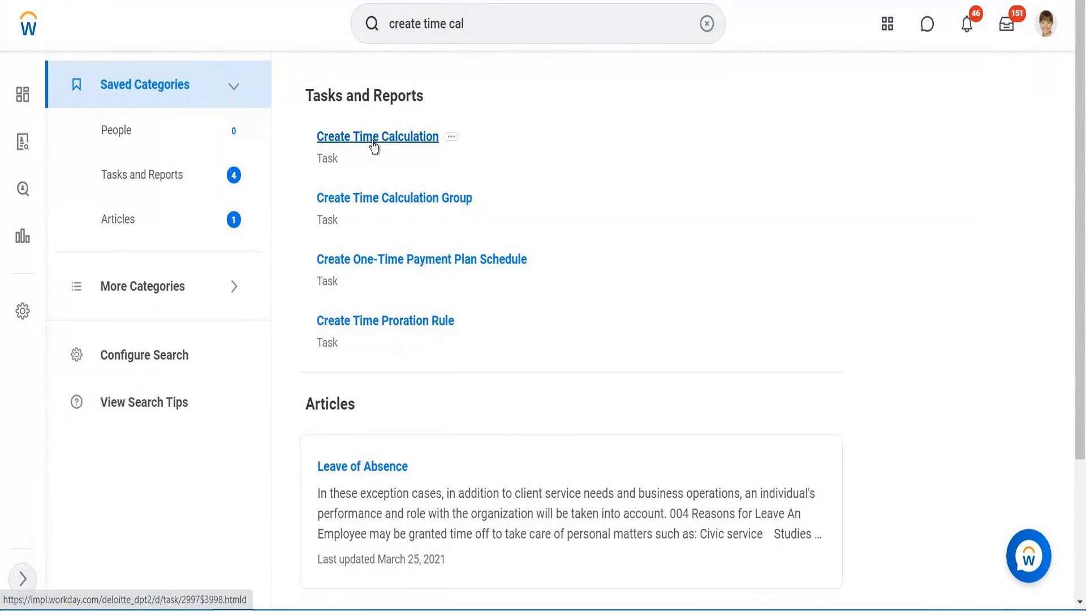
pyautogui.click(373, 138)
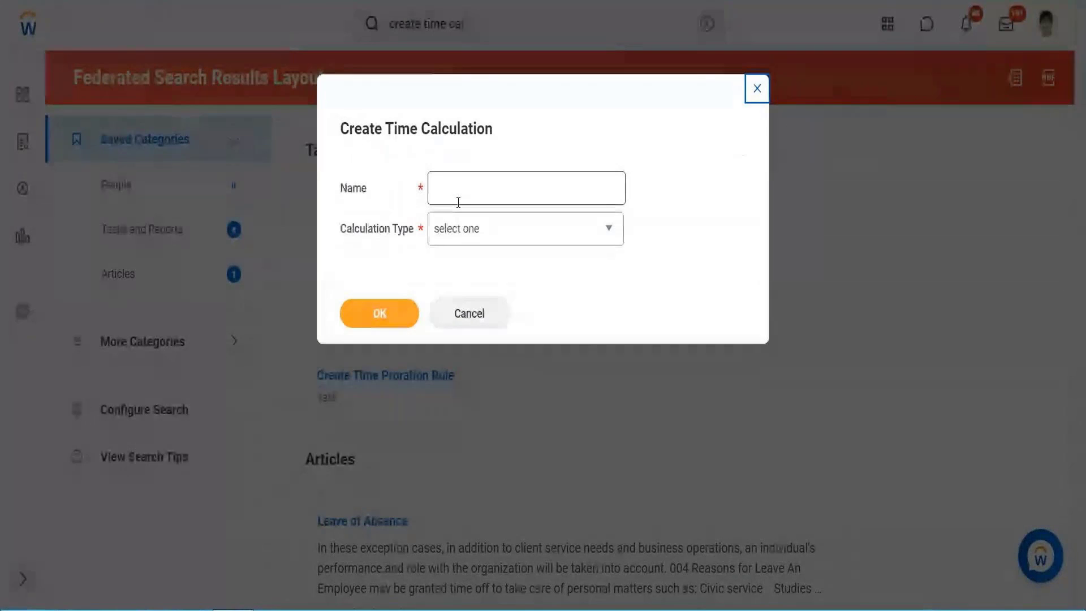
# Name the calculation Test- Training _ OT >8, choose the Standard Overtime Calculation type, and confirm
pyautogui.click(458, 202)
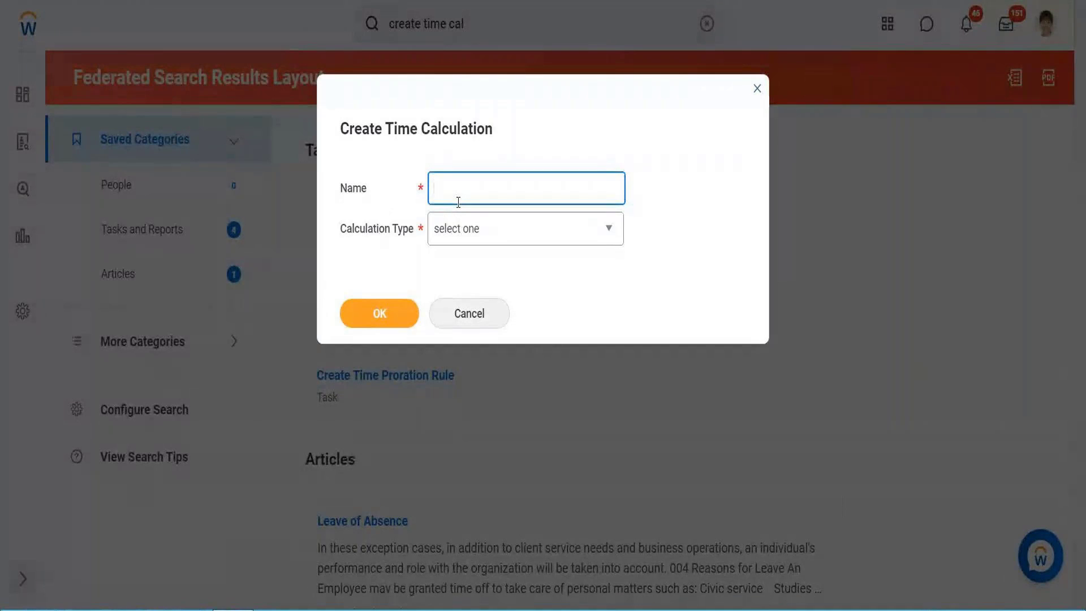
pyautogui.write('Te')
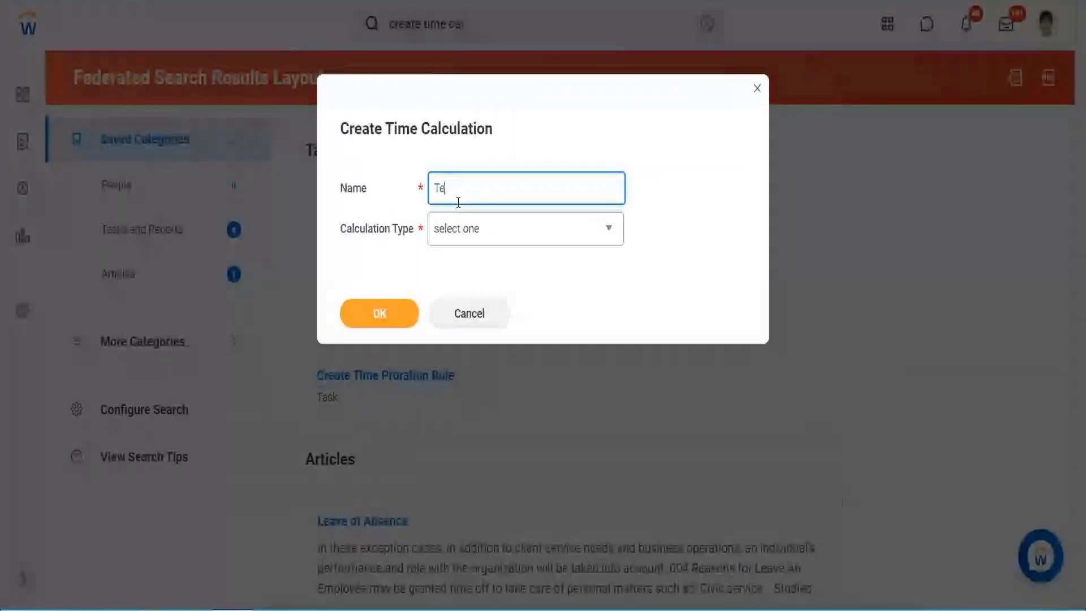
pyautogui.write('st- Training _')
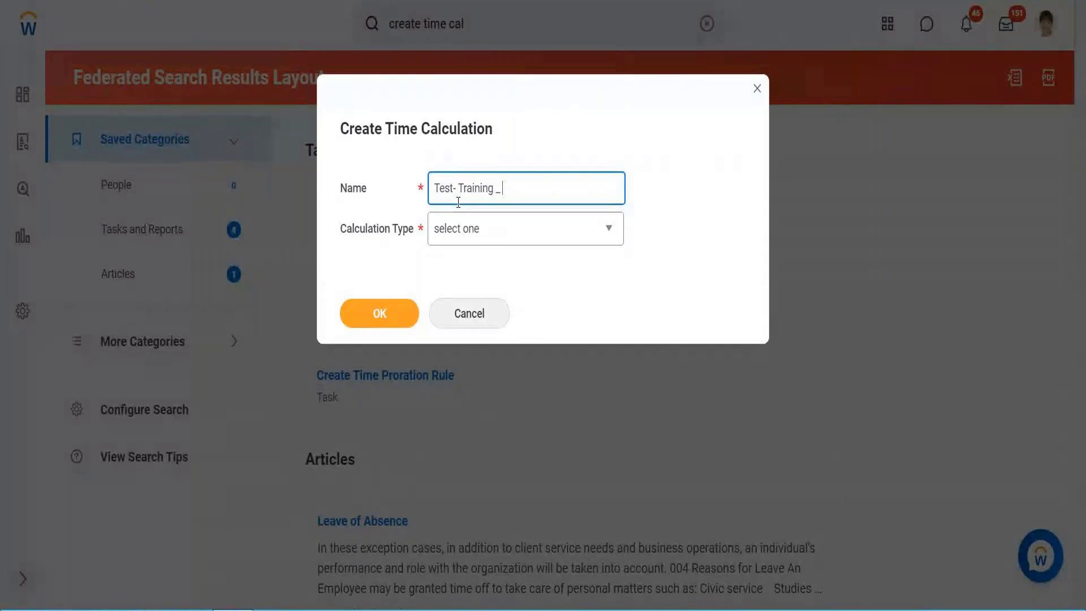
pyautogui.write(' OT')
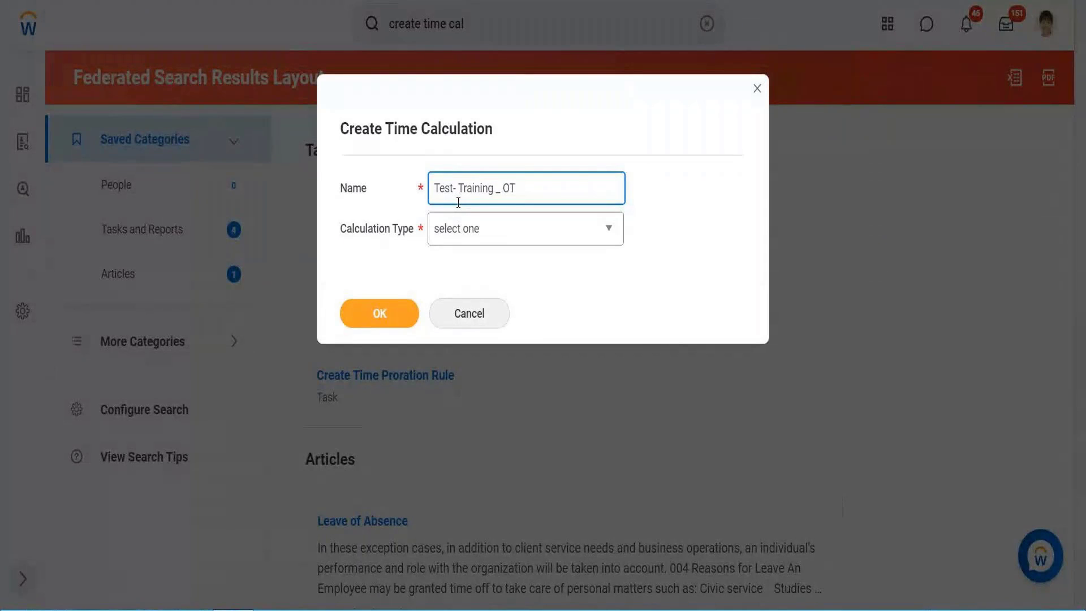
pyautogui.write(' 8')
pyautogui.press('BackSpace')
pyautogui.press('BackSpace')
pyautogui.write('>8')
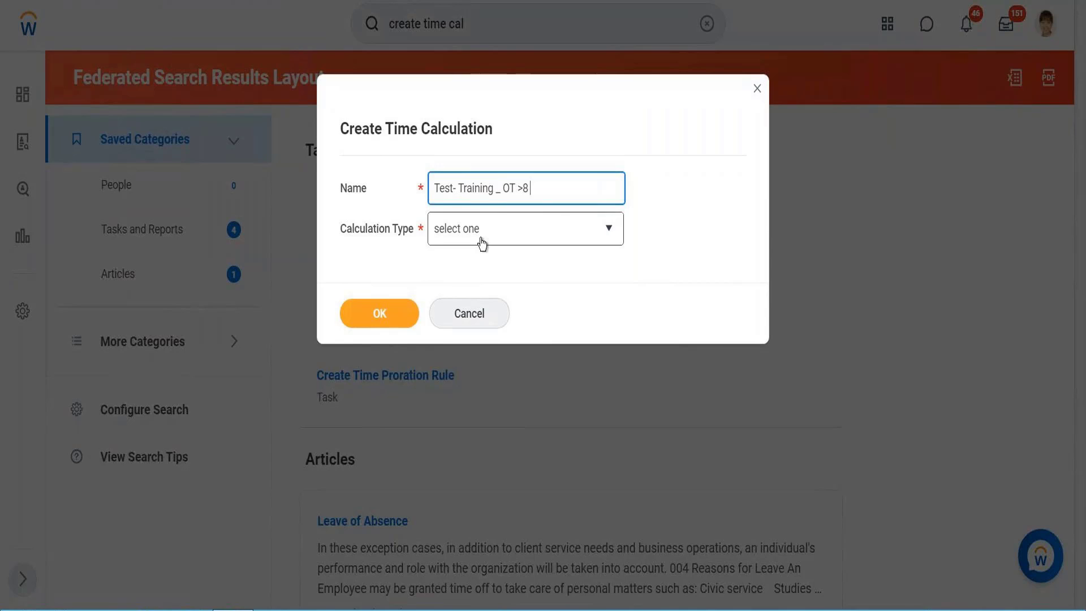
pyautogui.click(481, 243)
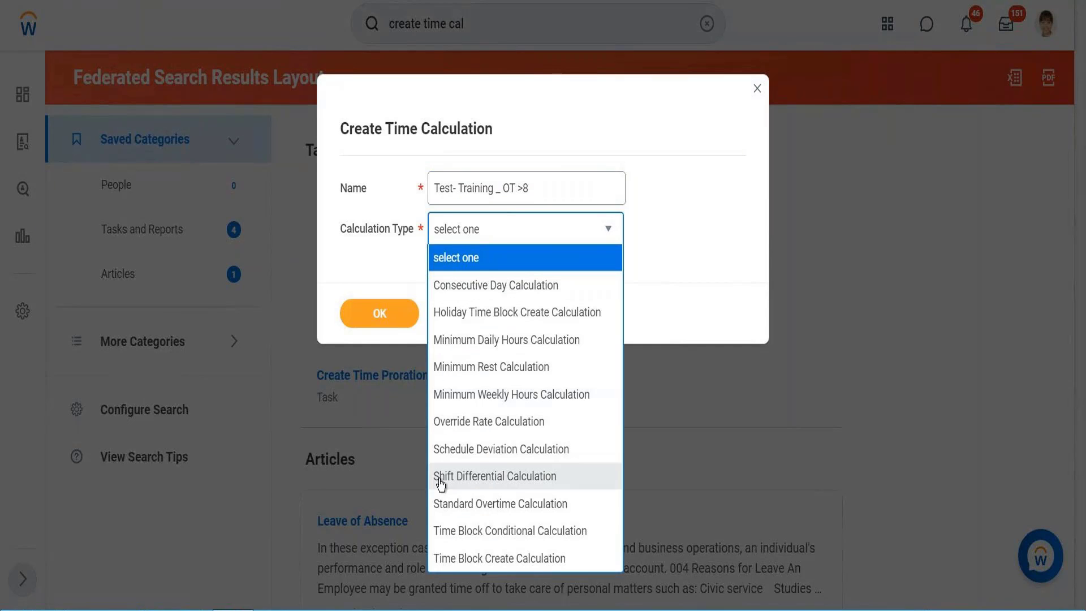
pyautogui.click(472, 503)
pyautogui.click(391, 313)
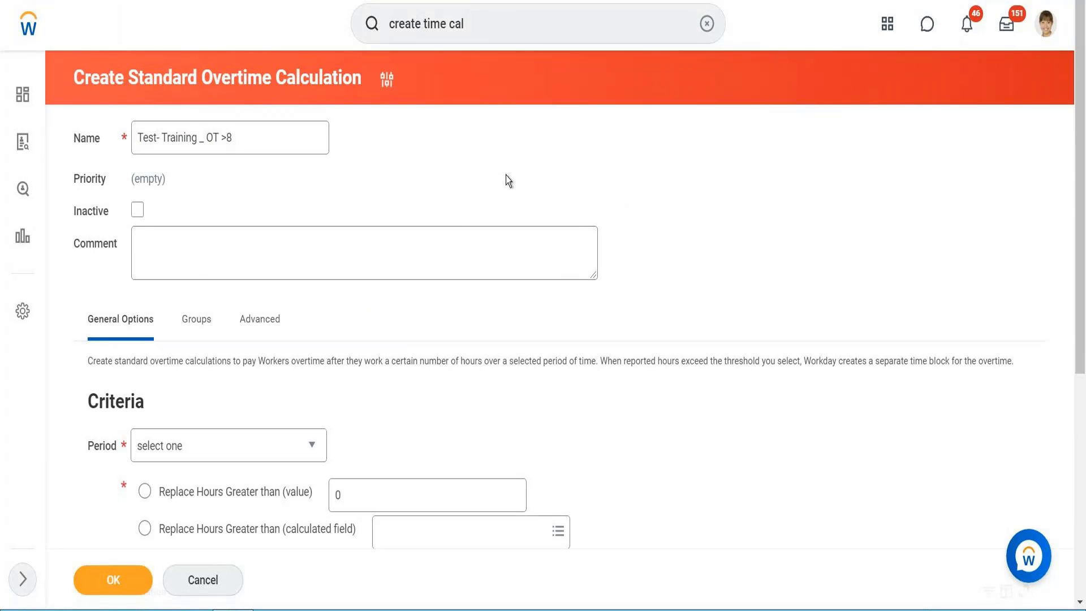
# Set the overtime period to Daily and replace hours greater than the value 8
pyautogui.scroll(-3, 505, 176)
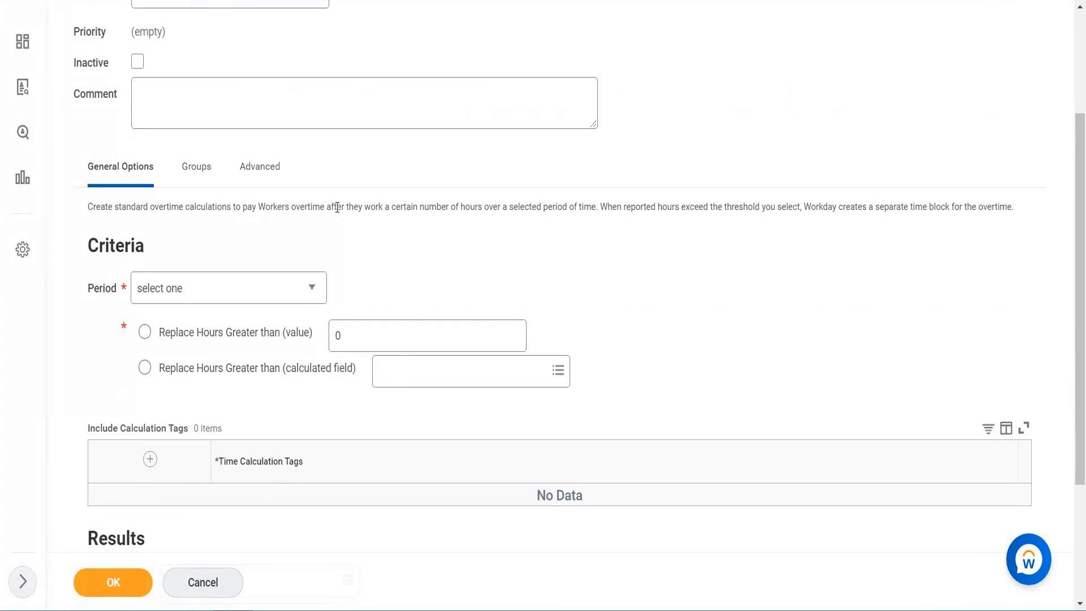
pyautogui.click(202, 302)
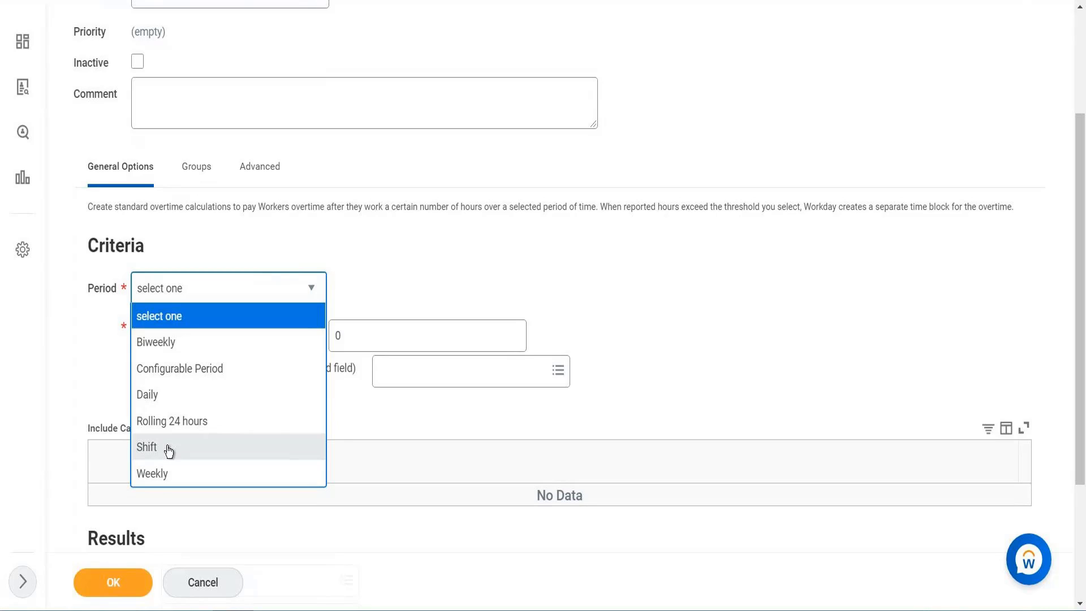
pyautogui.click(187, 399)
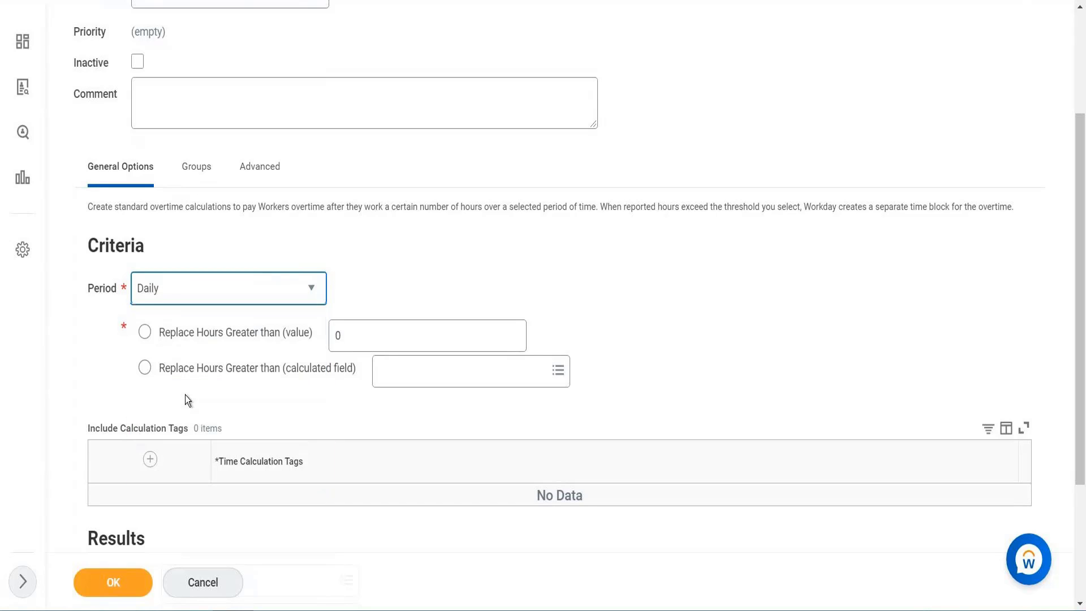
pyautogui.click(362, 333)
pyautogui.press('BackSpace')
pyautogui.write('8')
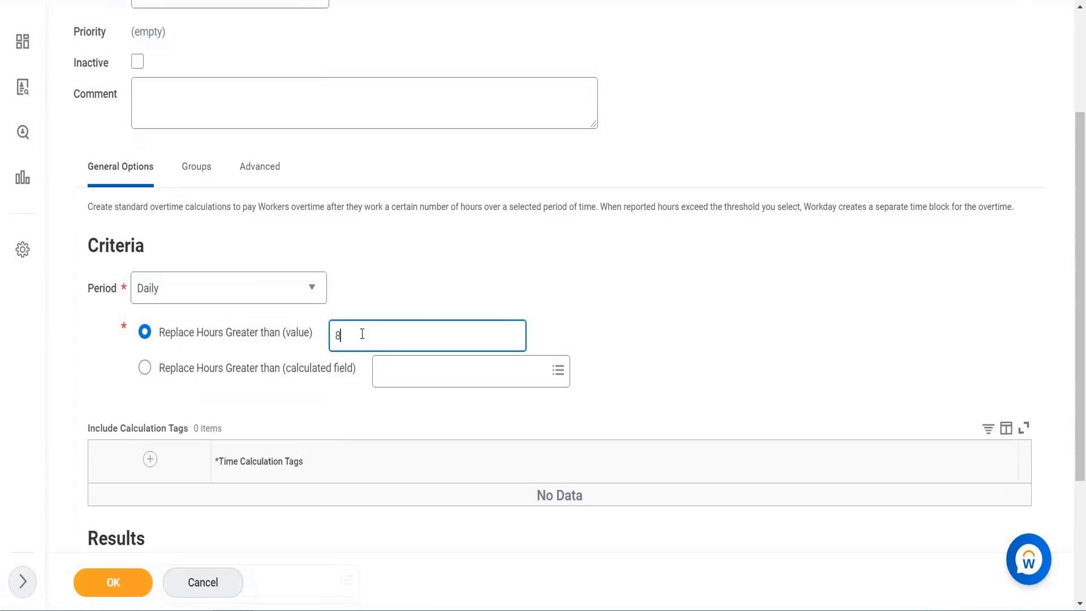
pyautogui.click(436, 294)
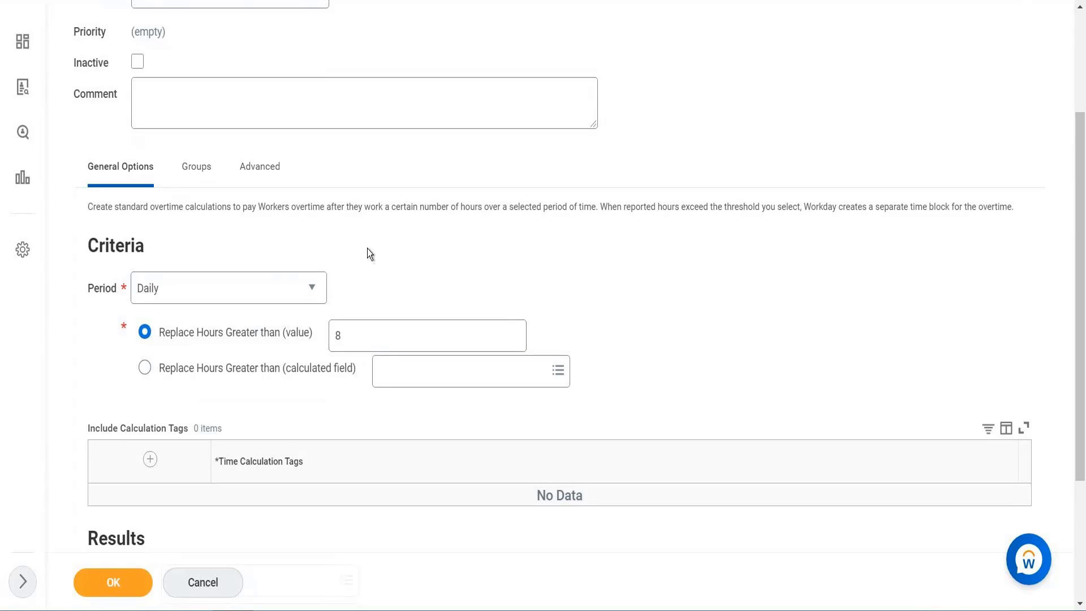
# Open the USA In /Out time code group from the eligibility report and view its time entry codes
pyautogui.scroll(-3, 367, 253)
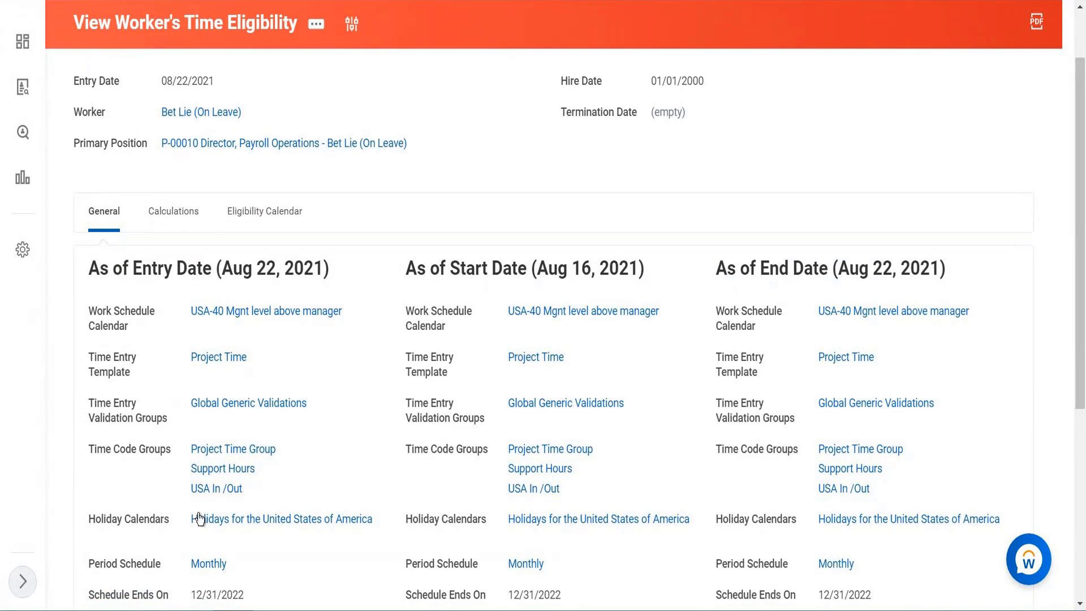
pyautogui.click(213, 488)
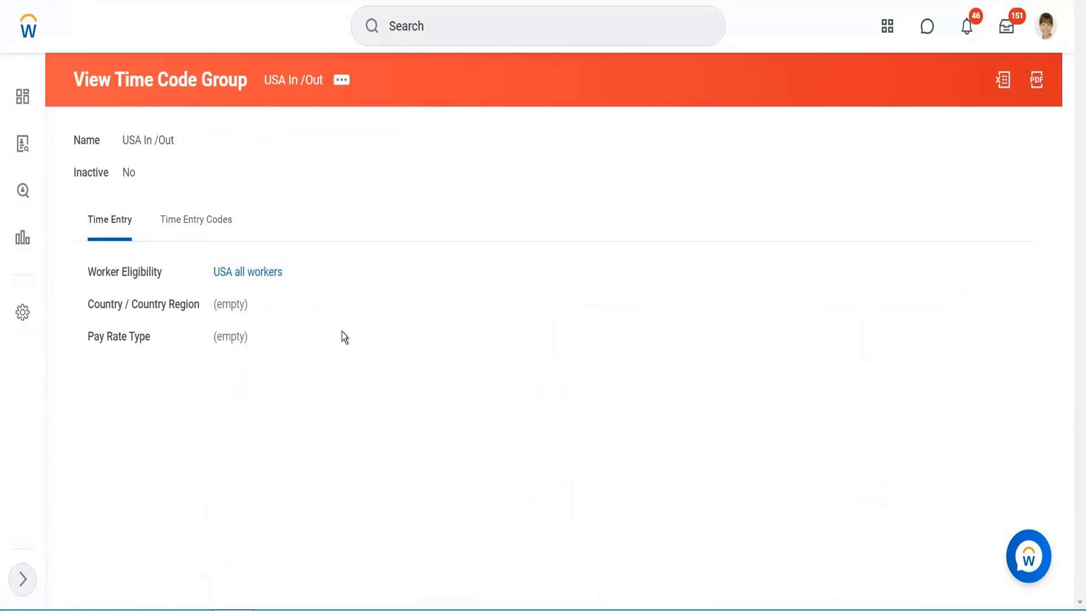
pyautogui.click(209, 231)
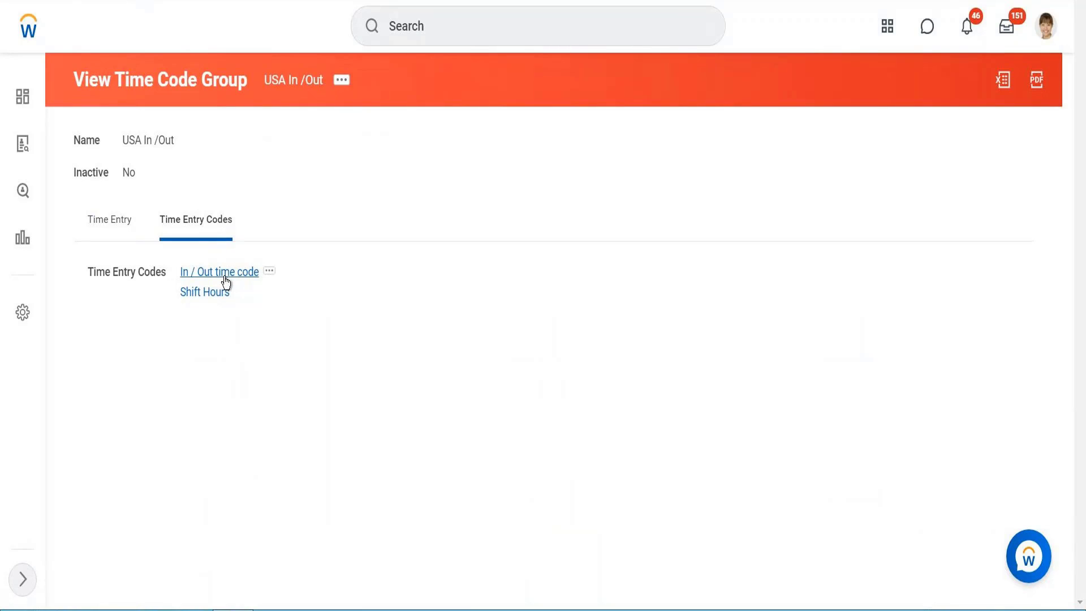
# Open the In / Out time code and copy the text of its default calculation tag, Regular
pyautogui.click(225, 277)
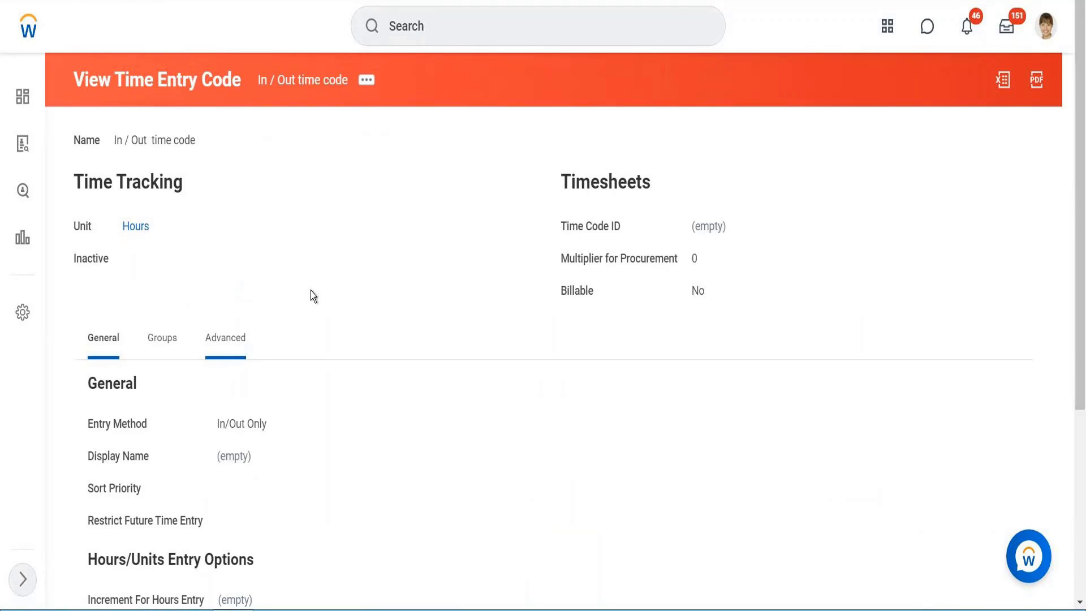
pyautogui.scroll(-4, 310, 300)
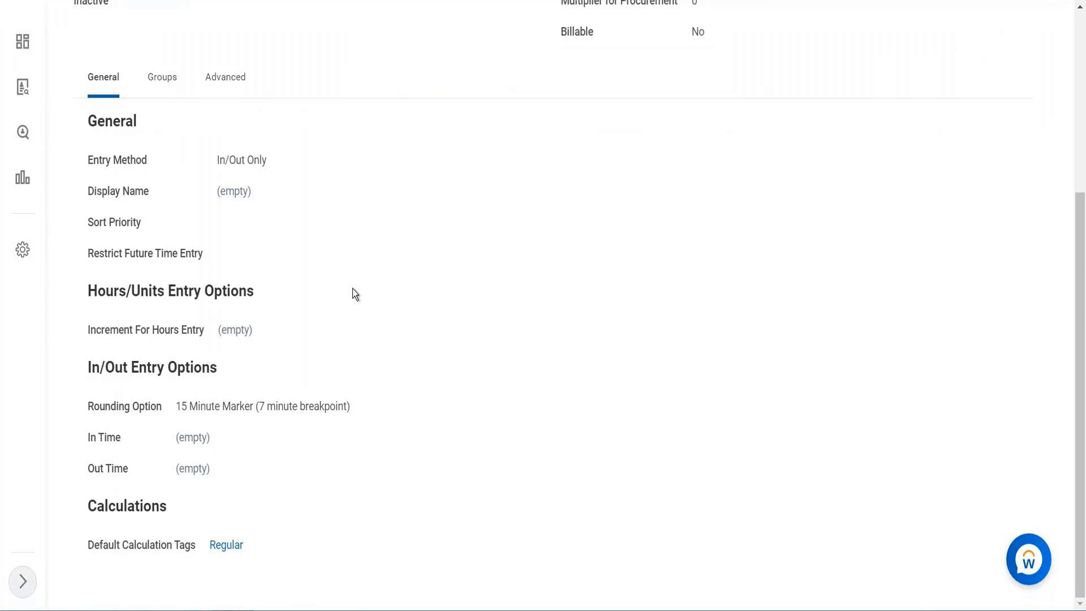
pyautogui.scroll(5, 316, 223)
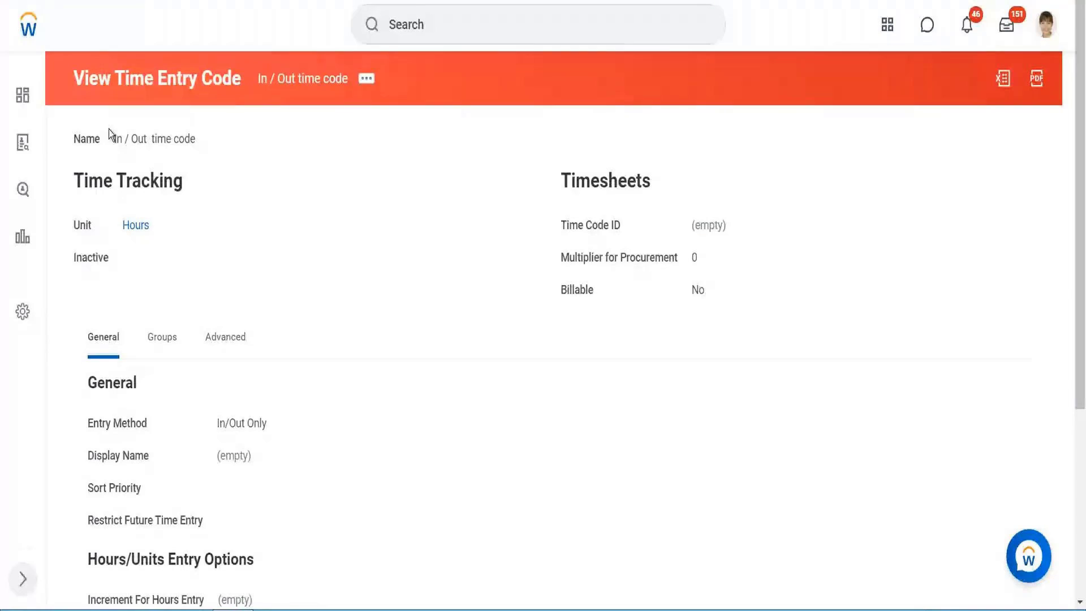
pyautogui.scroll(-5, 245, 559)
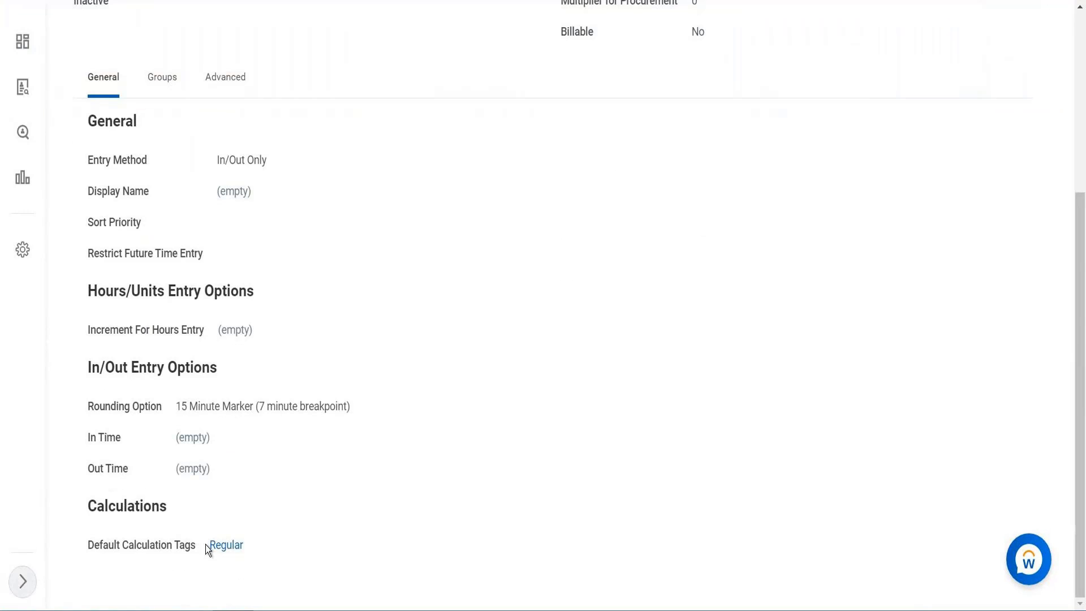
pyautogui.rightClick(223, 553)
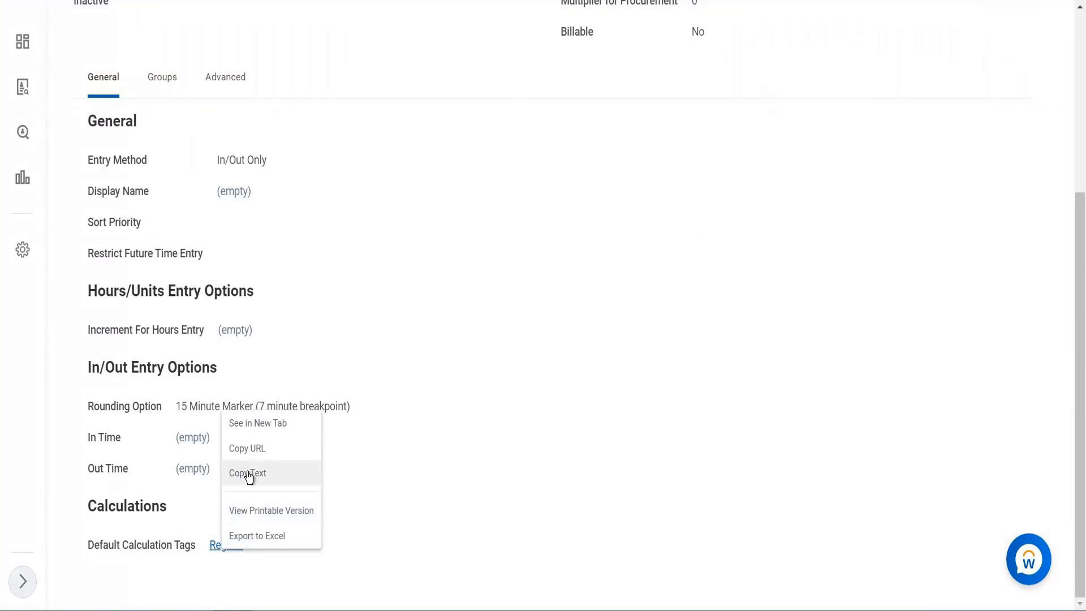
pyautogui.click(249, 475)
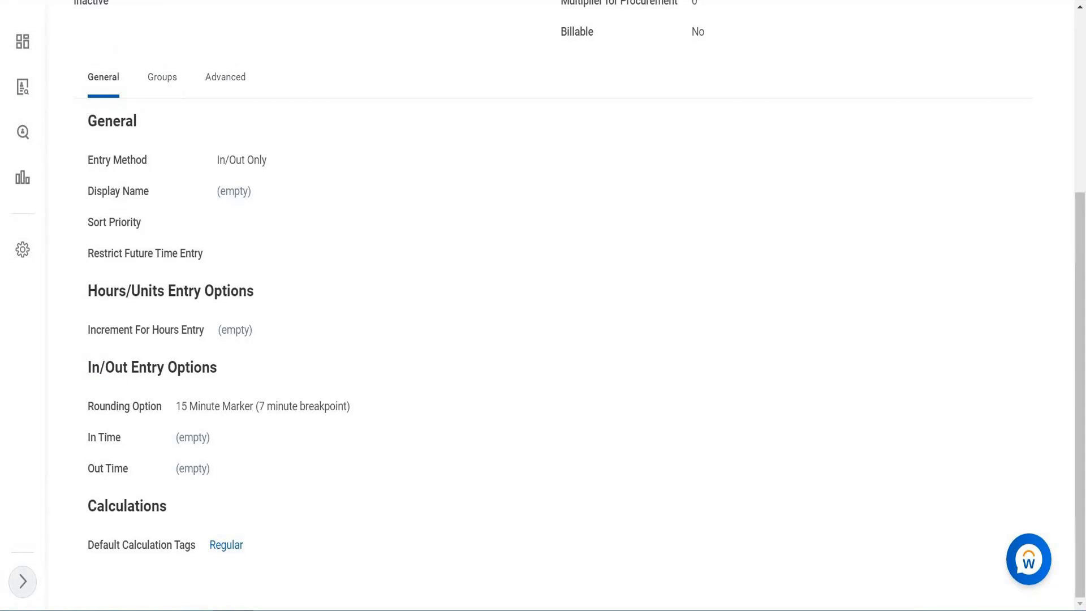
# Back in the overtime calculation, add a calculation tag row and include the Regular tag
pyautogui.click(391, 0)
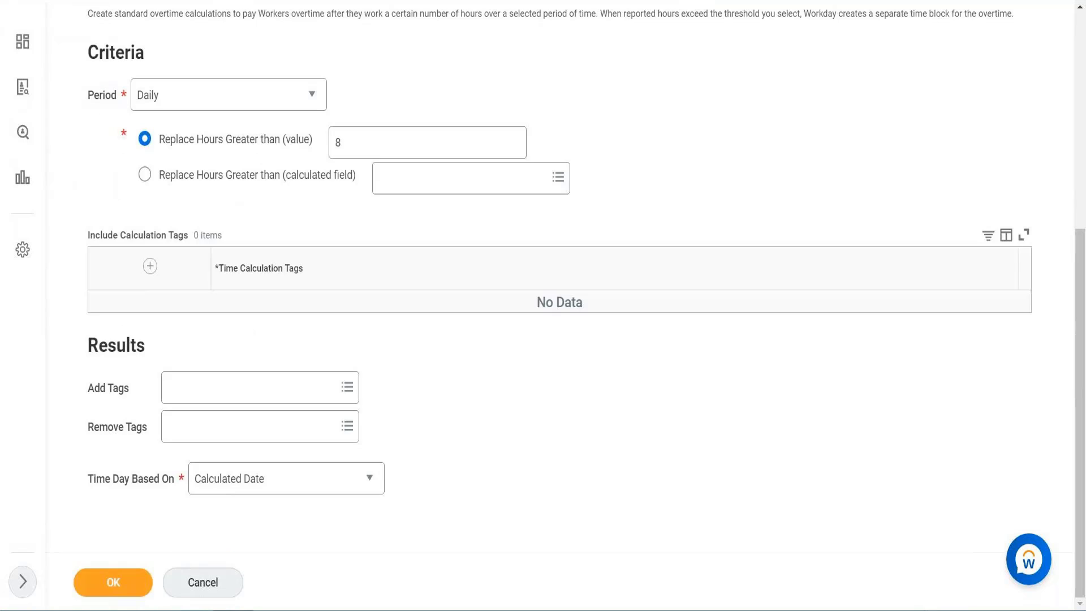
pyautogui.click(150, 266)
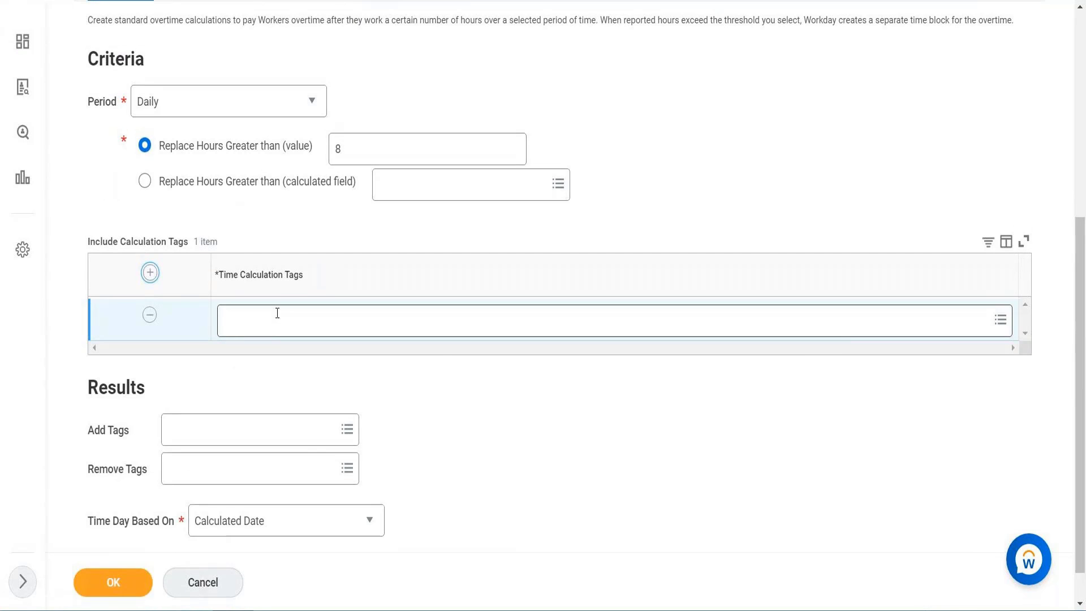
pyautogui.rightClick(276, 314)
pyautogui.click(313, 406)
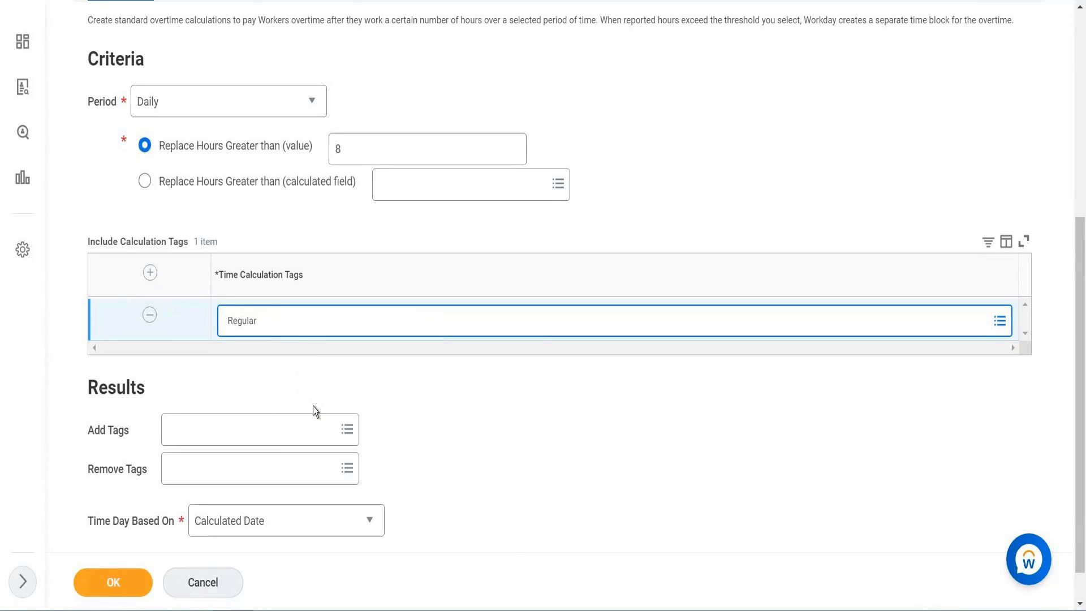
pyautogui.press('Return')
pyautogui.click(291, 238)
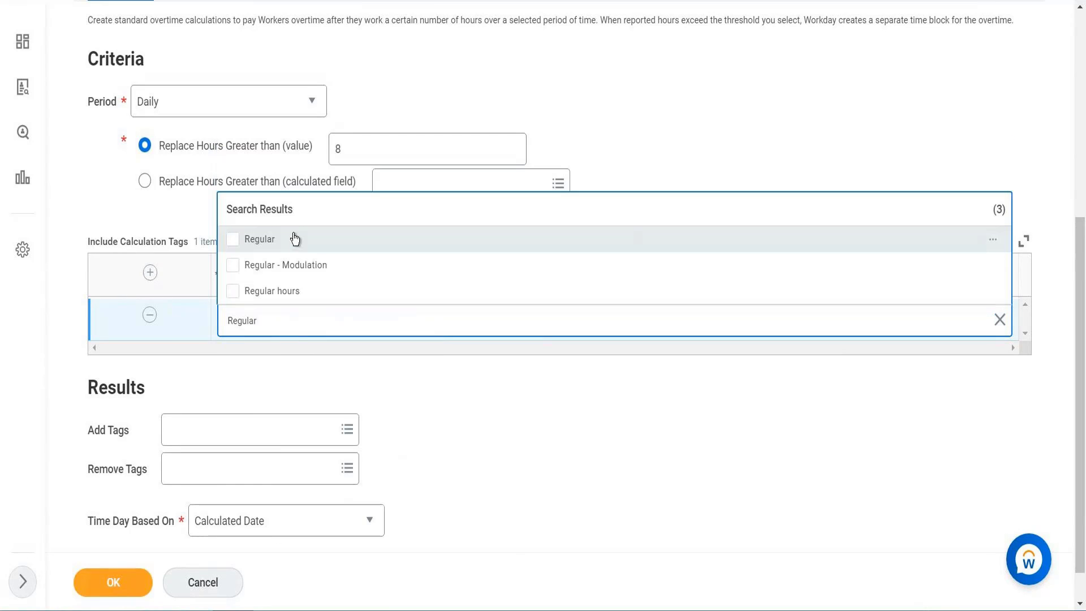
pyautogui.click(441, 89)
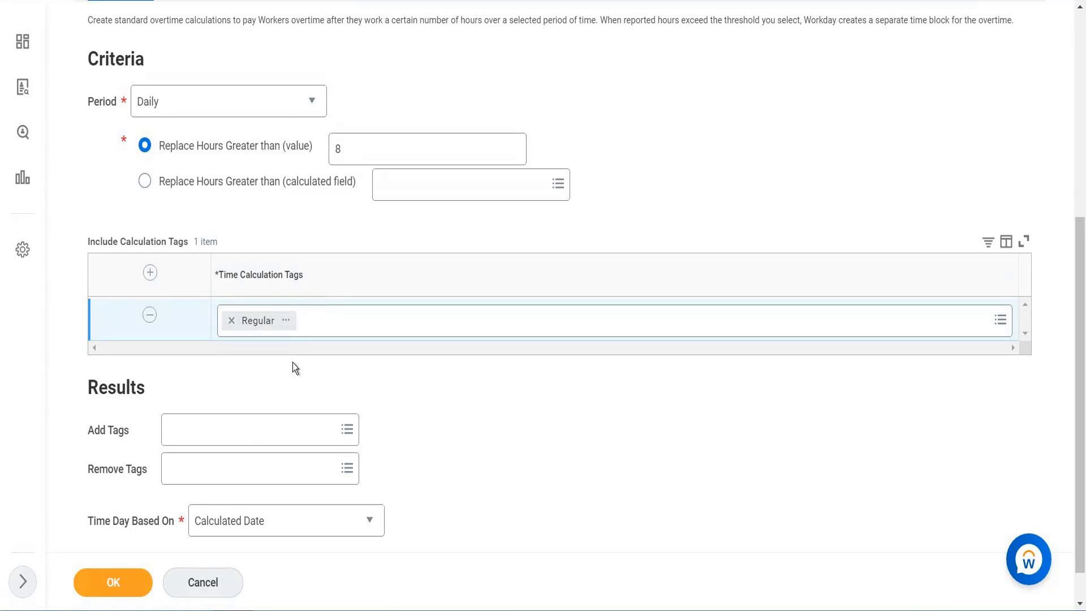
# Create a new time calculation tag named Overtime Bucket and add it to the result tags
pyautogui.click(238, 431)
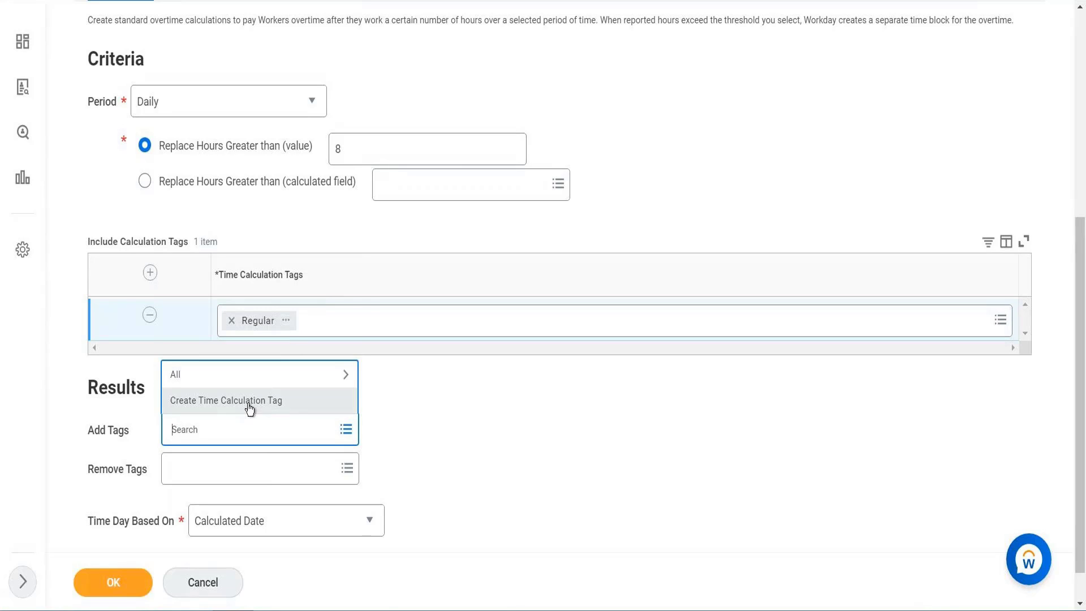
pyautogui.click(249, 401)
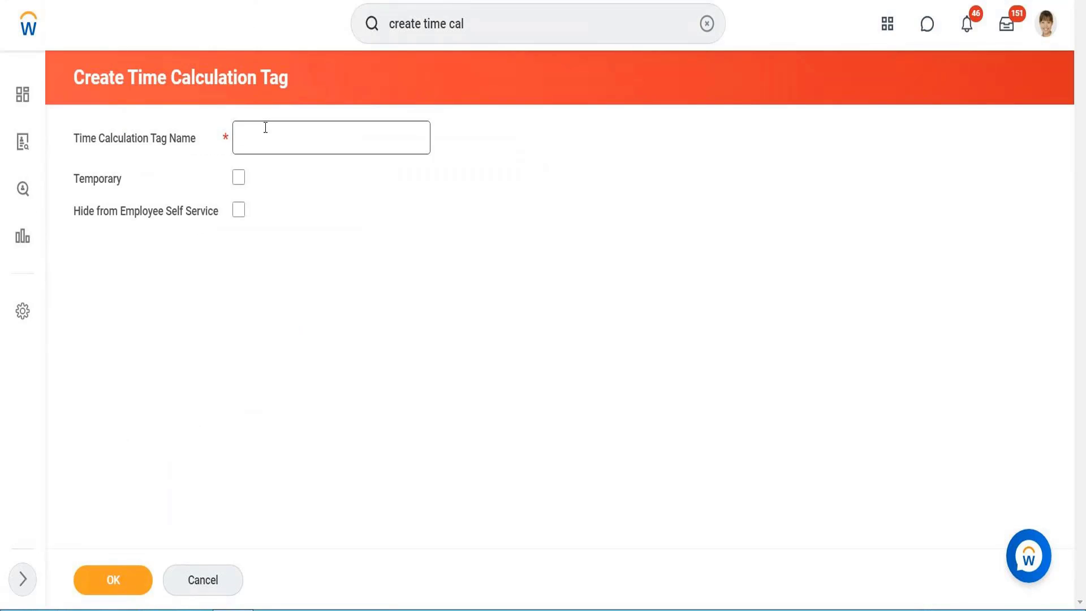
pyautogui.click(266, 128)
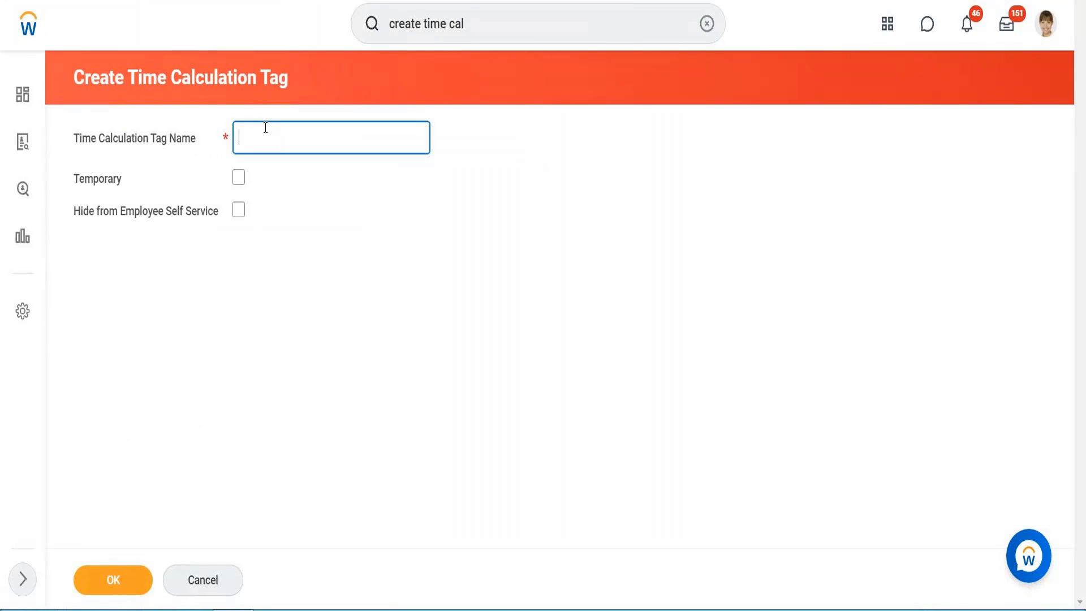
pyautogui.write('Overtime Bucket')
pyautogui.click(103, 573)
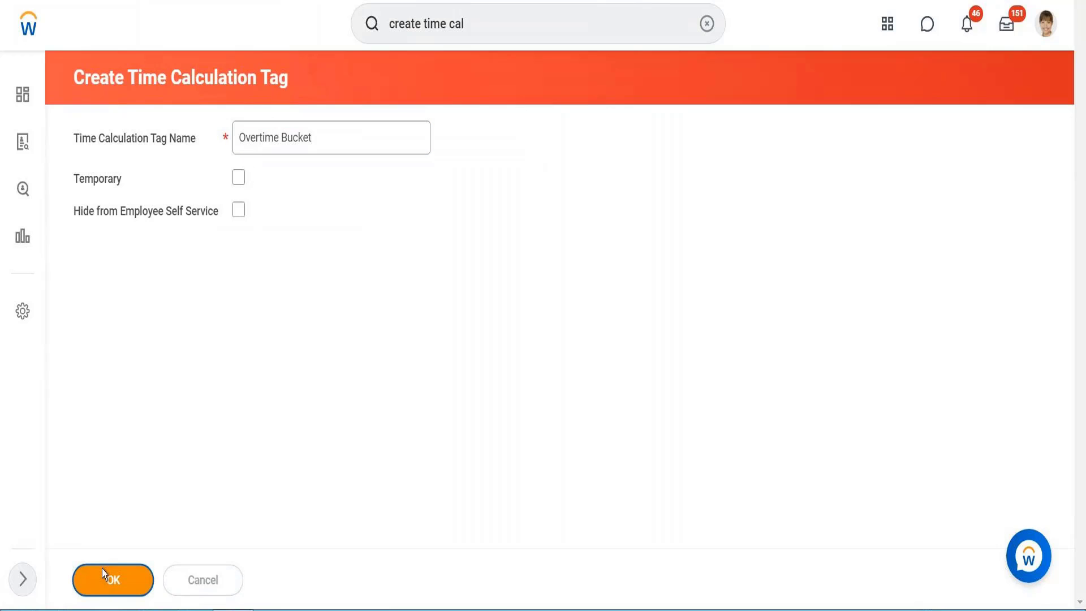
pyautogui.click(185, 492)
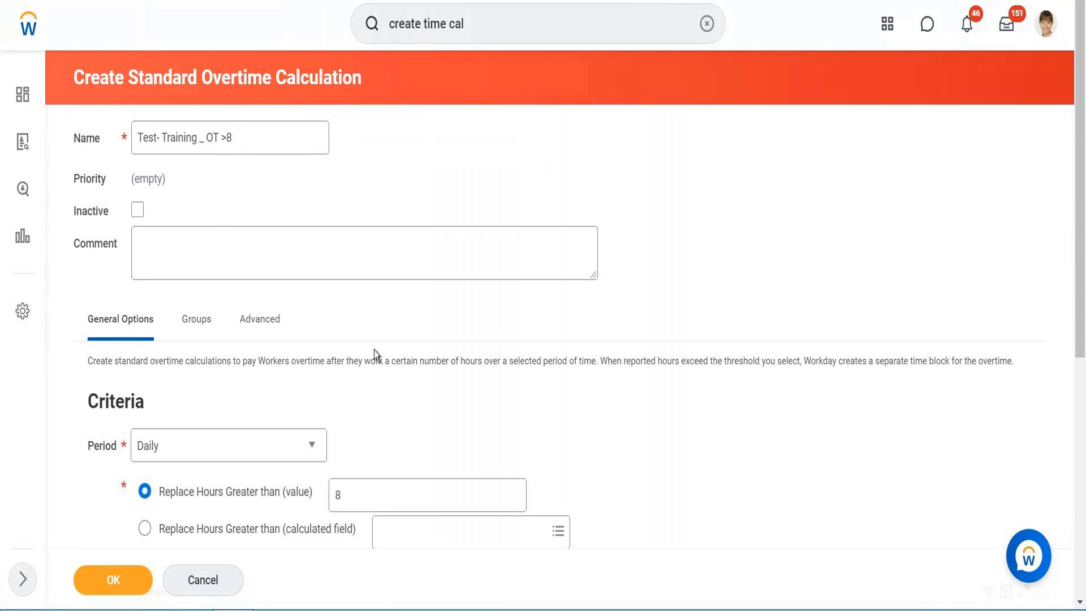
# Set the tags to remove to Regular
pyautogui.scroll(-6, 374, 361)
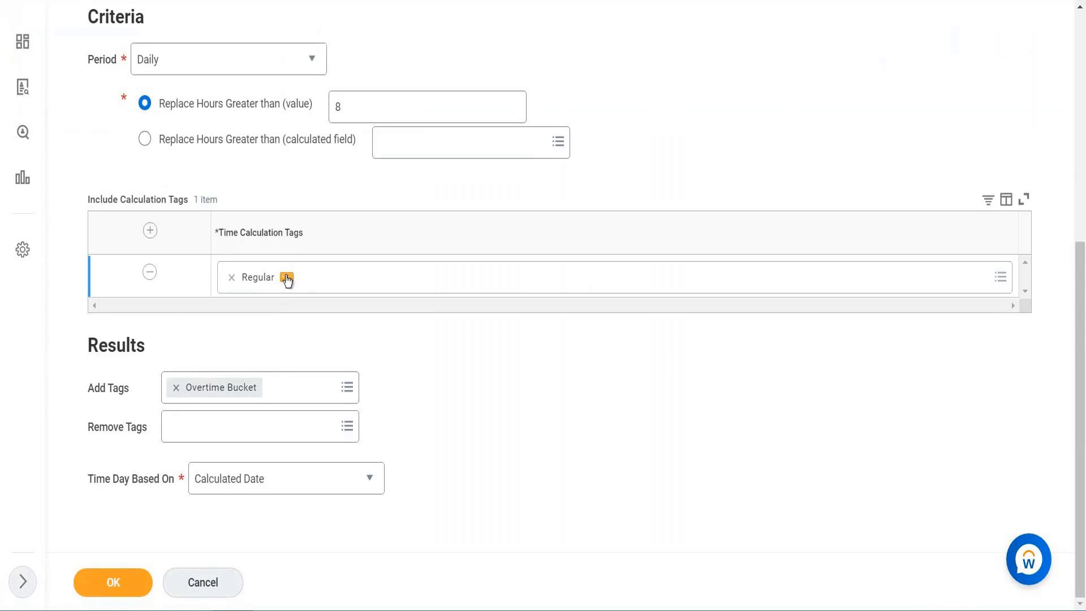
pyautogui.click(249, 425)
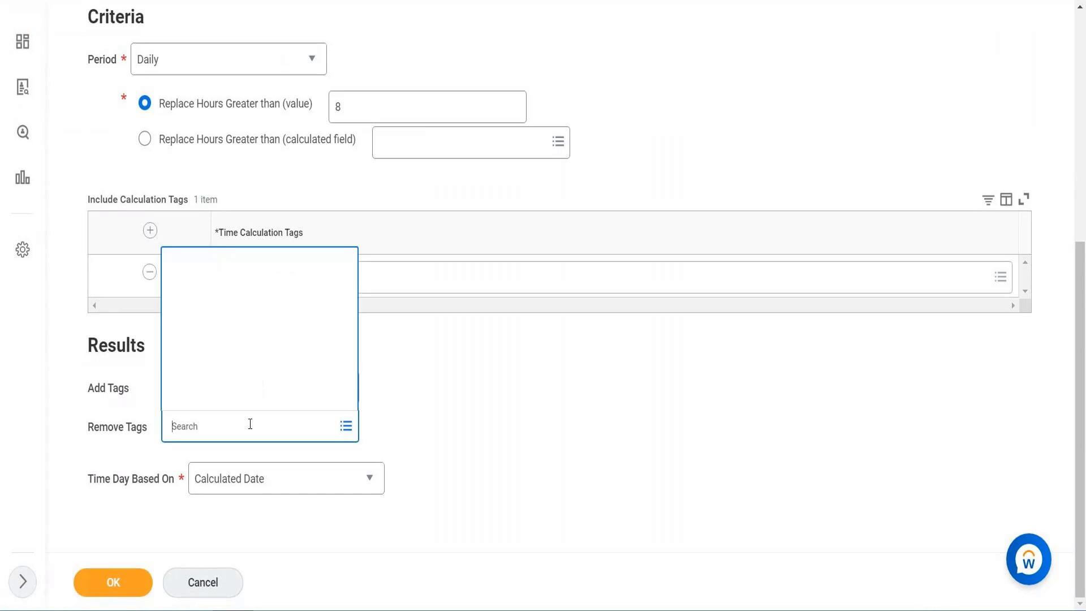
pyautogui.write('Re')
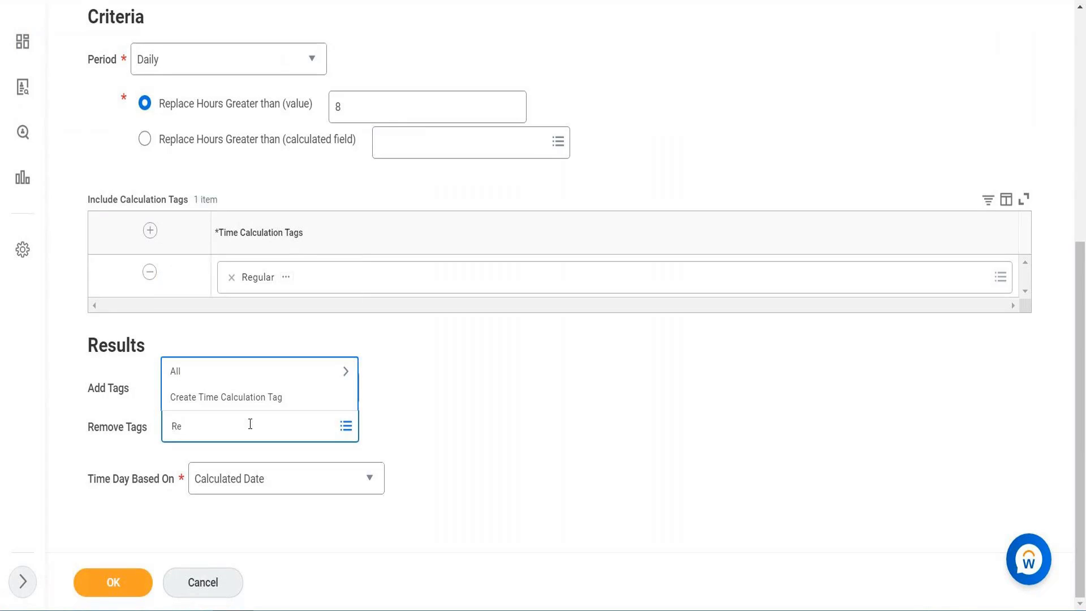
pyautogui.write('gular')
pyautogui.press('Return')
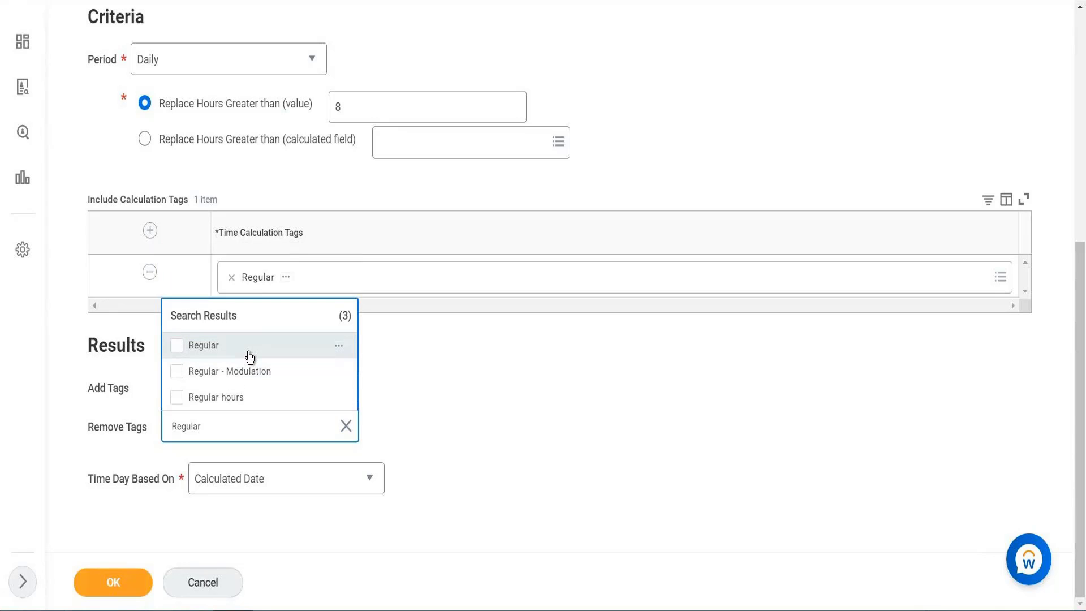
pyautogui.click(250, 356)
# Open the time code group listed on the In / Out time code and copy its name, USA In /Out
pyautogui.scroll(1, 572, 102)
pyautogui.click(572, 102)
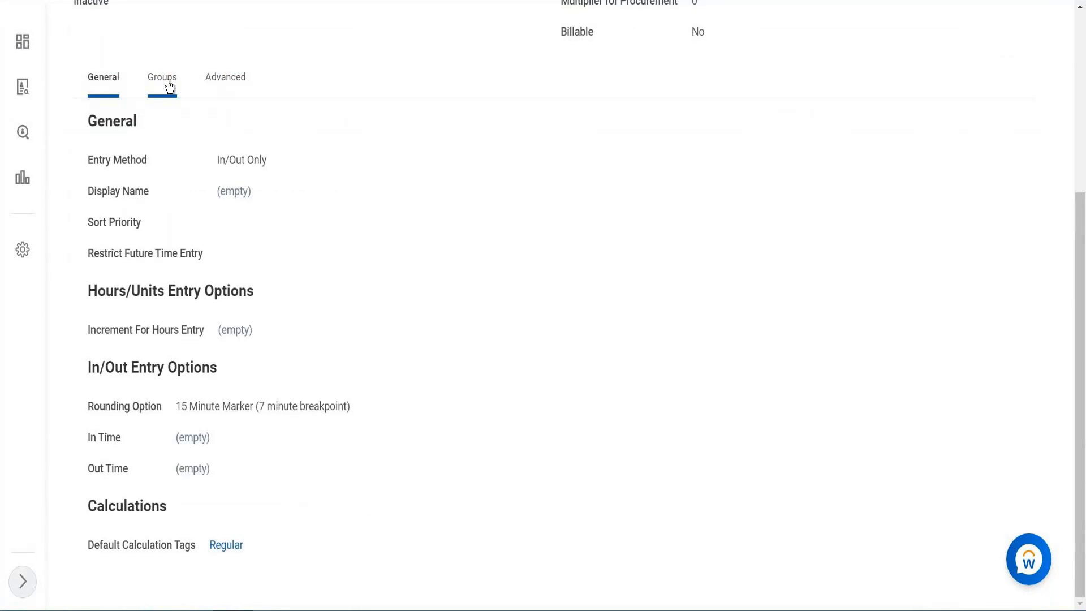
pyautogui.click(169, 86)
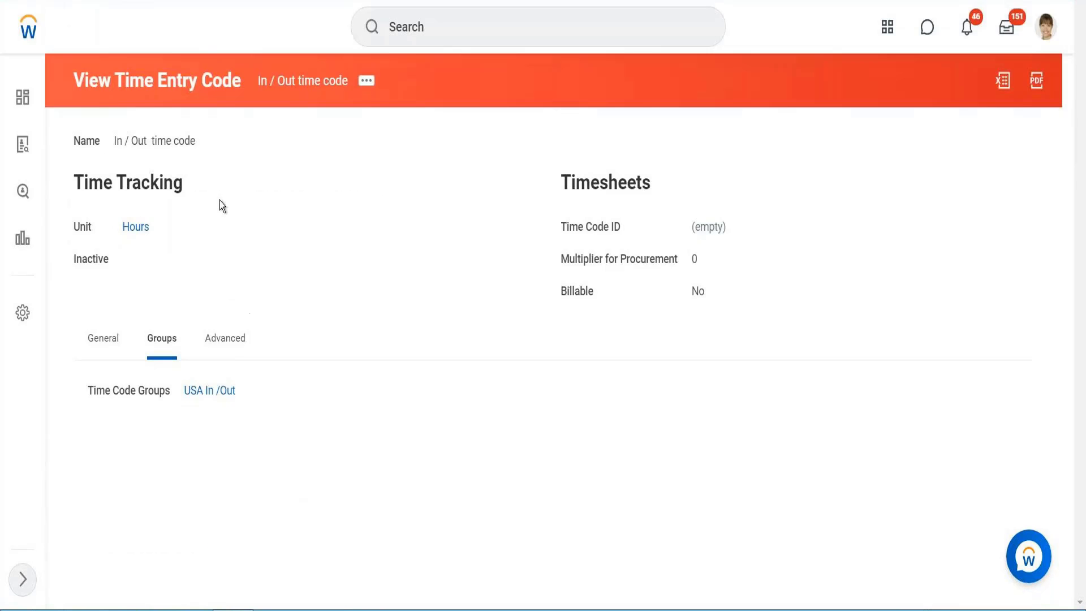
pyautogui.rightClick(208, 389)
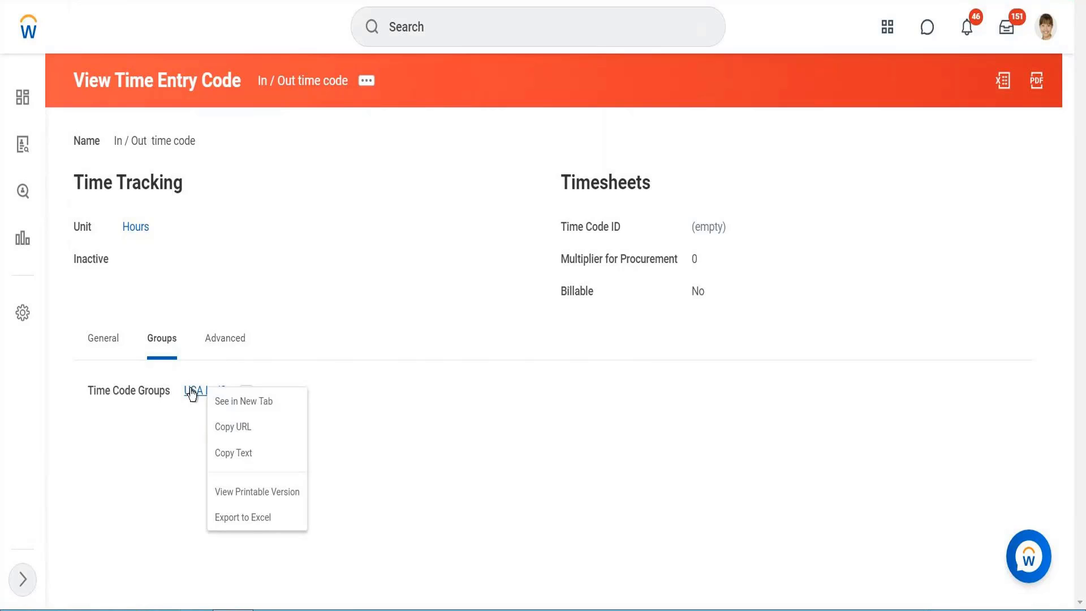
pyautogui.click(192, 392)
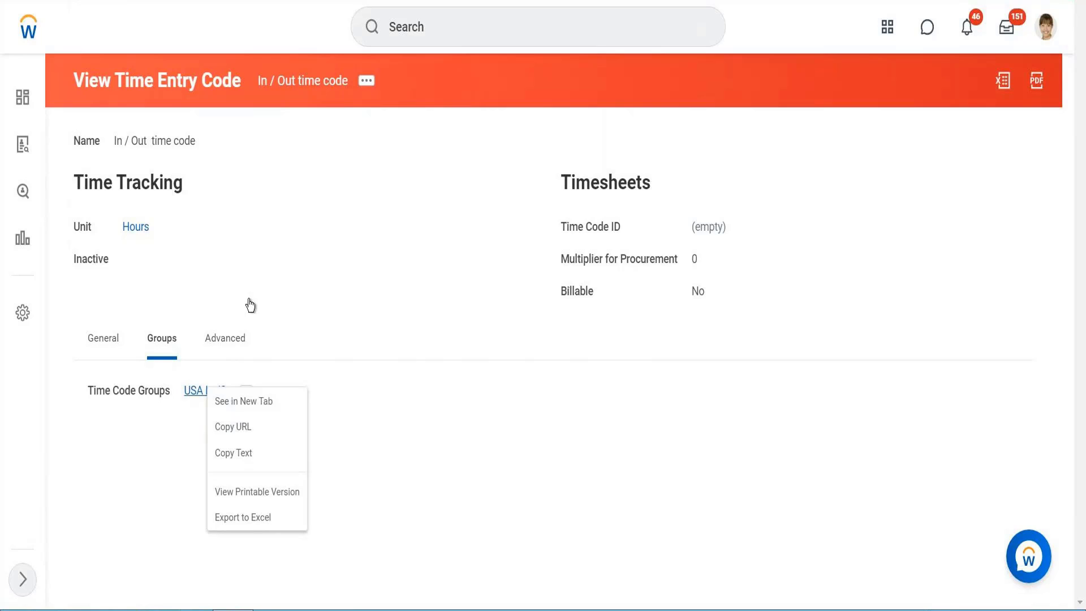
pyautogui.rightClick(287, 87)
pyautogui.click(317, 147)
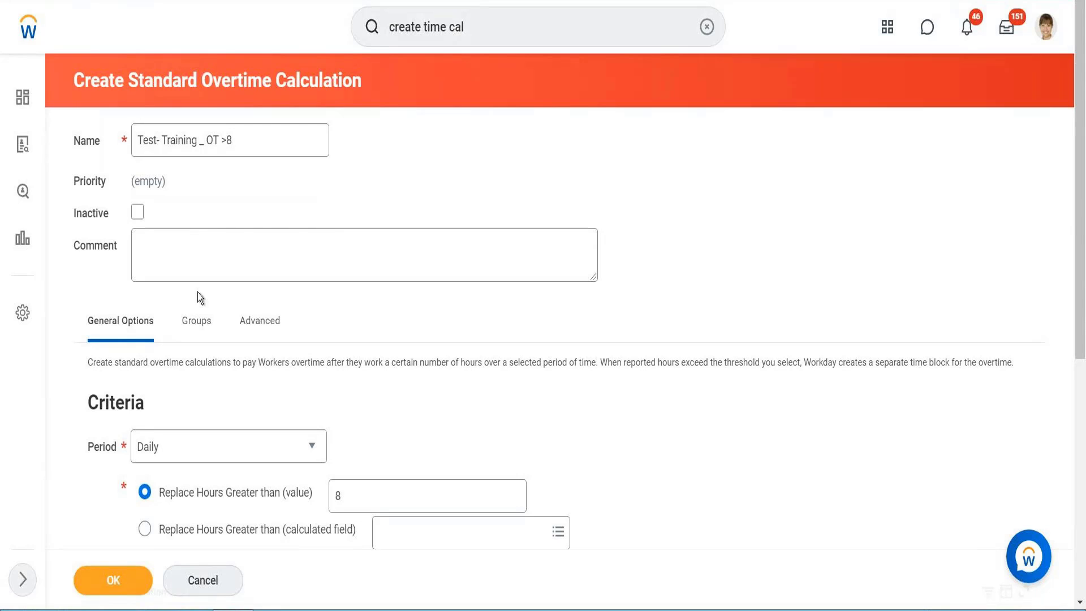
# Create a new time calculation group from the calculation's groups and name it USA In /Out
pyautogui.click(198, 321)
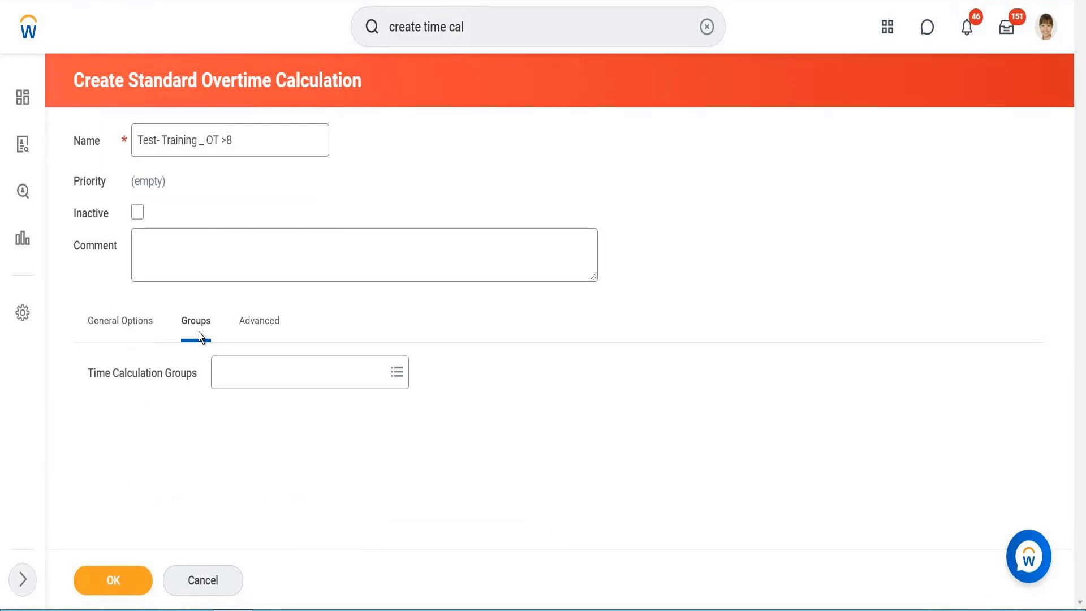
pyautogui.click(246, 375)
pyautogui.click(261, 341)
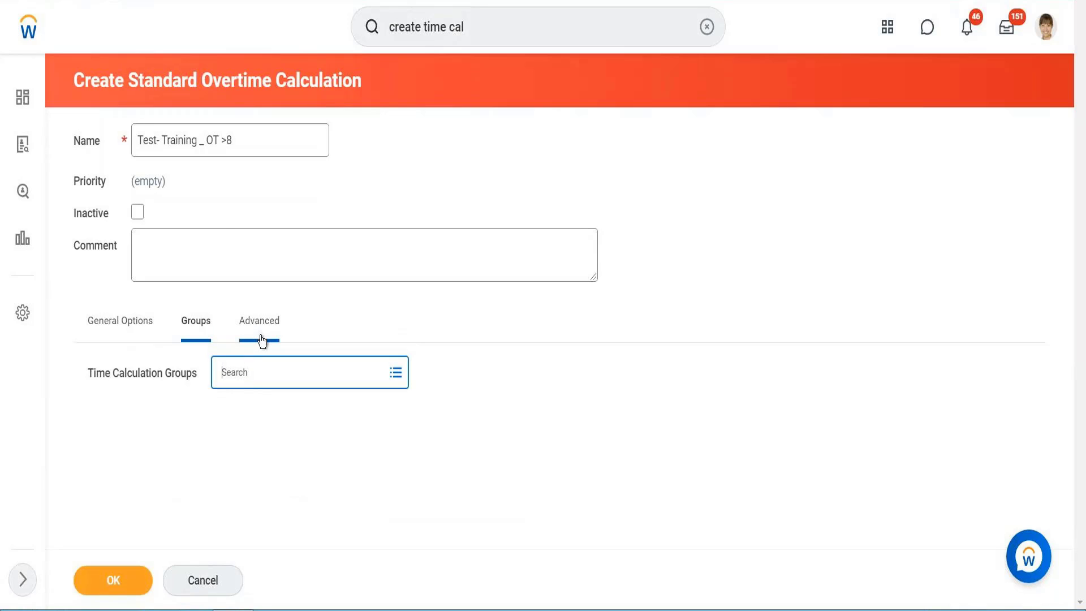
pyautogui.click(203, 146)
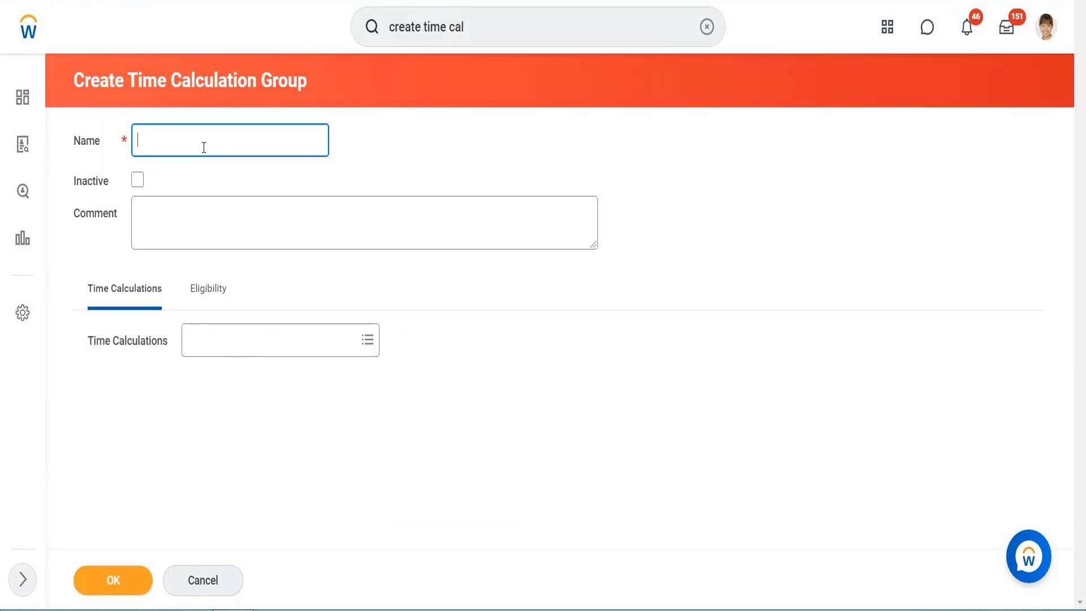
pyautogui.rightClick(202, 148)
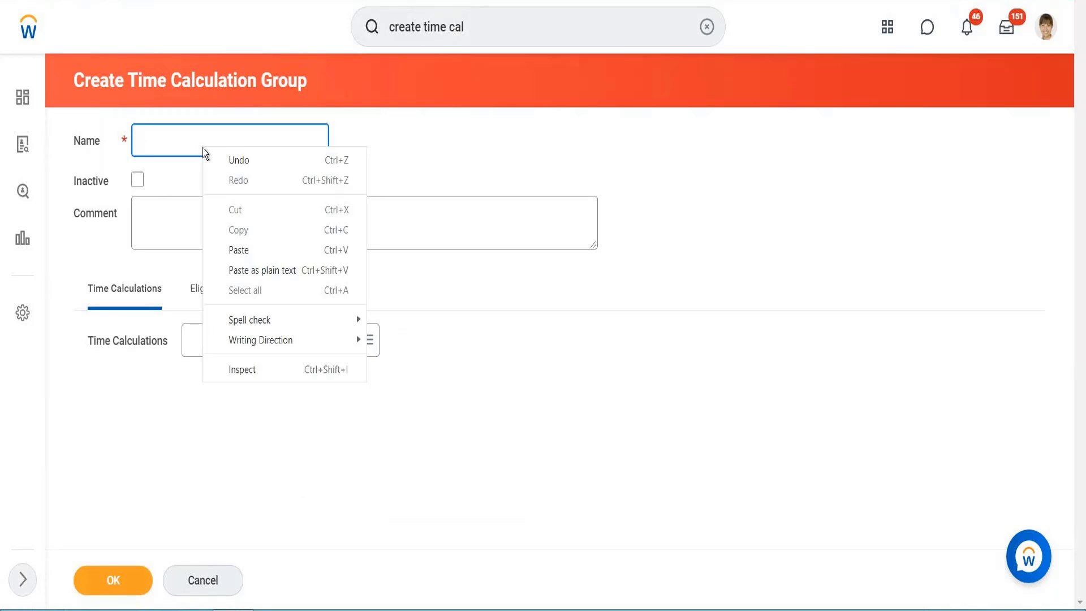
pyautogui.click(239, 271)
# Set the new group's worker eligibility to USA all workers, save it, and review the calculation's groups
pyautogui.click(205, 289)
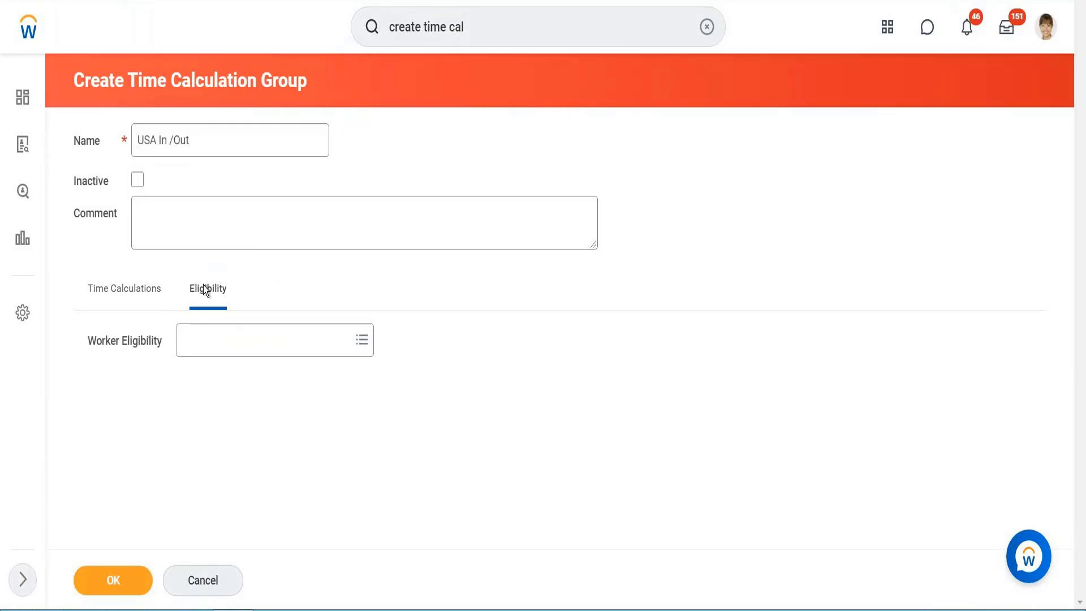
pyautogui.click(200, 337)
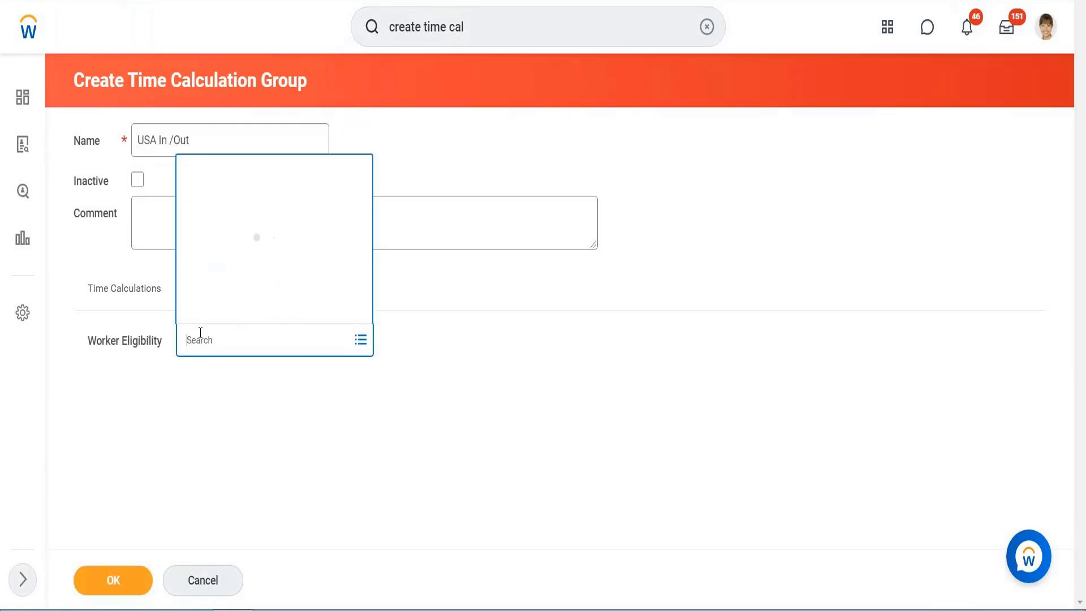
pyautogui.write('USA a')
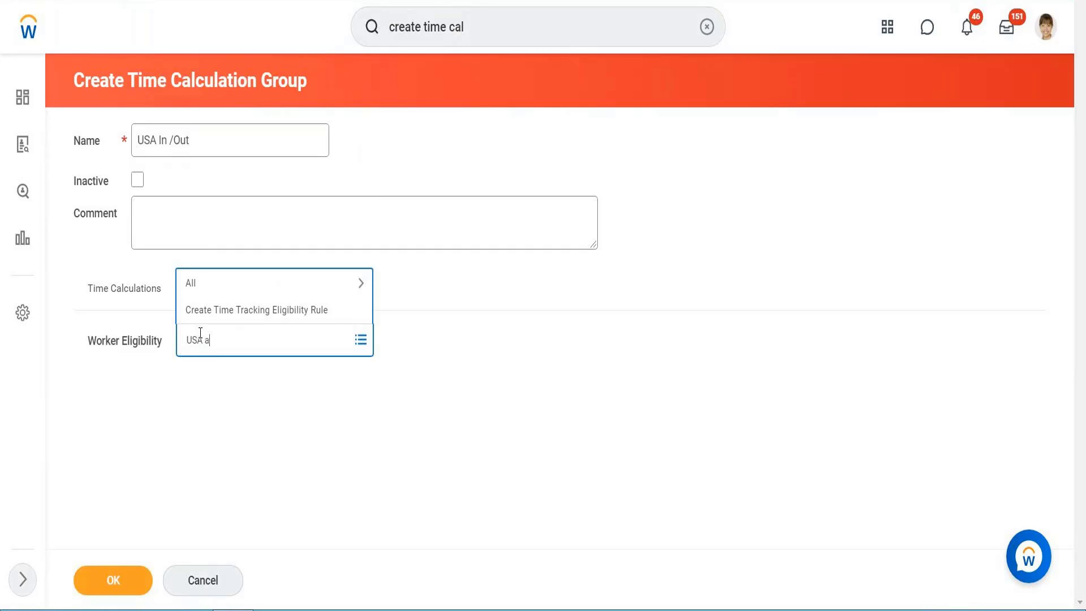
pyautogui.write('ll worker')
pyautogui.press('Return')
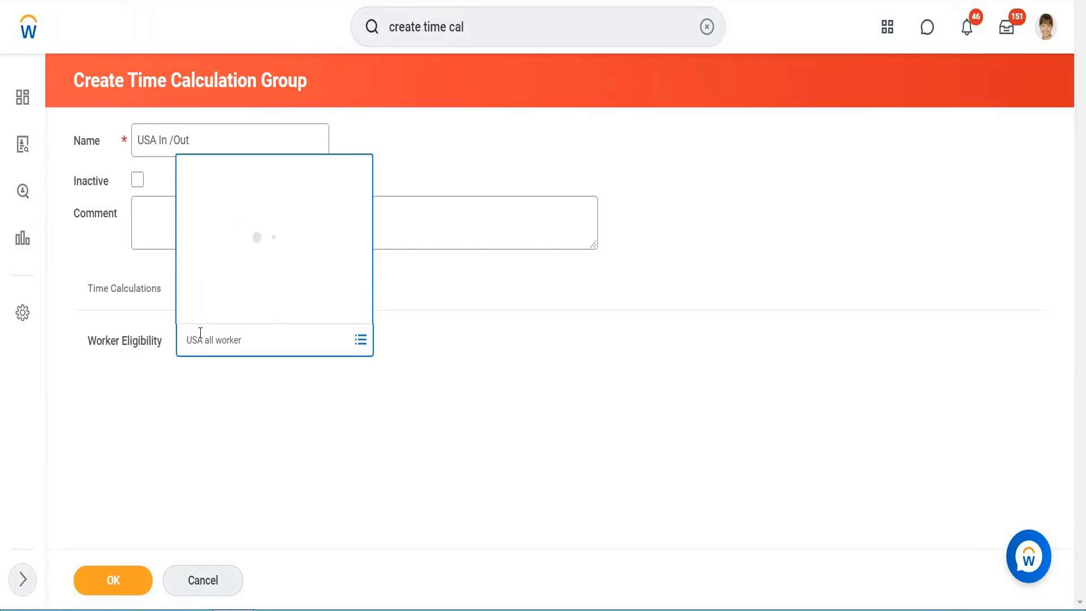
pyautogui.click(123, 303)
pyautogui.click(107, 581)
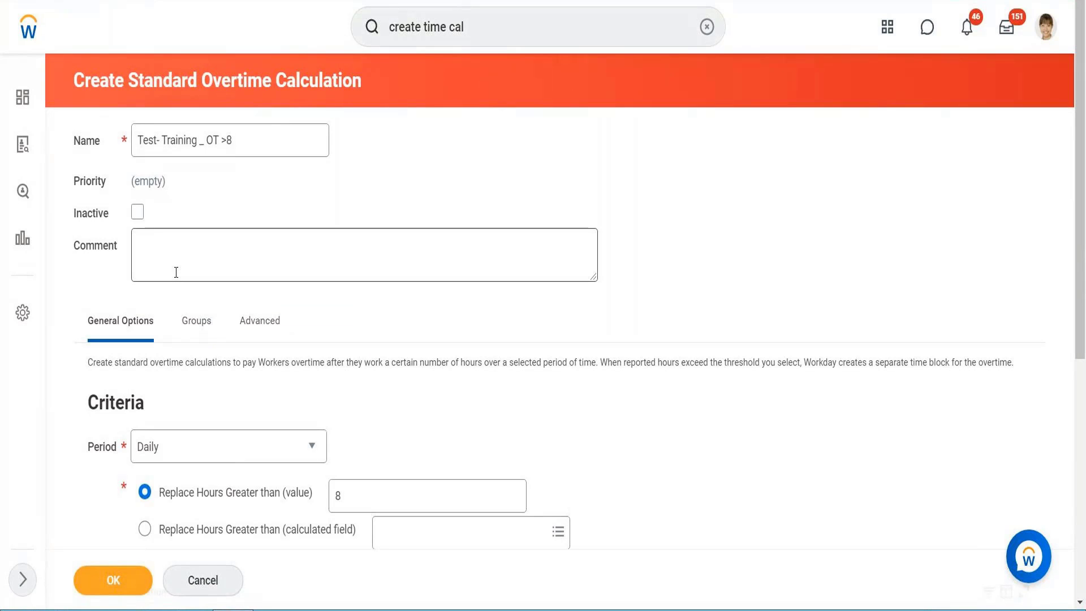
pyautogui.click(193, 321)
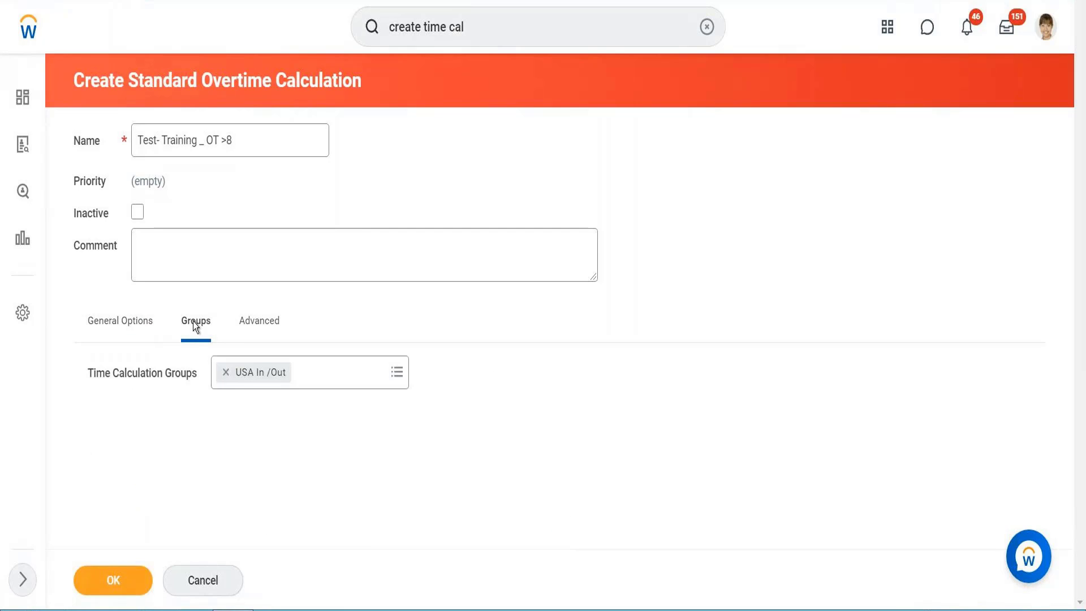
# Save the standard overtime calculation and open its page alert before closing it
pyautogui.click(116, 320)
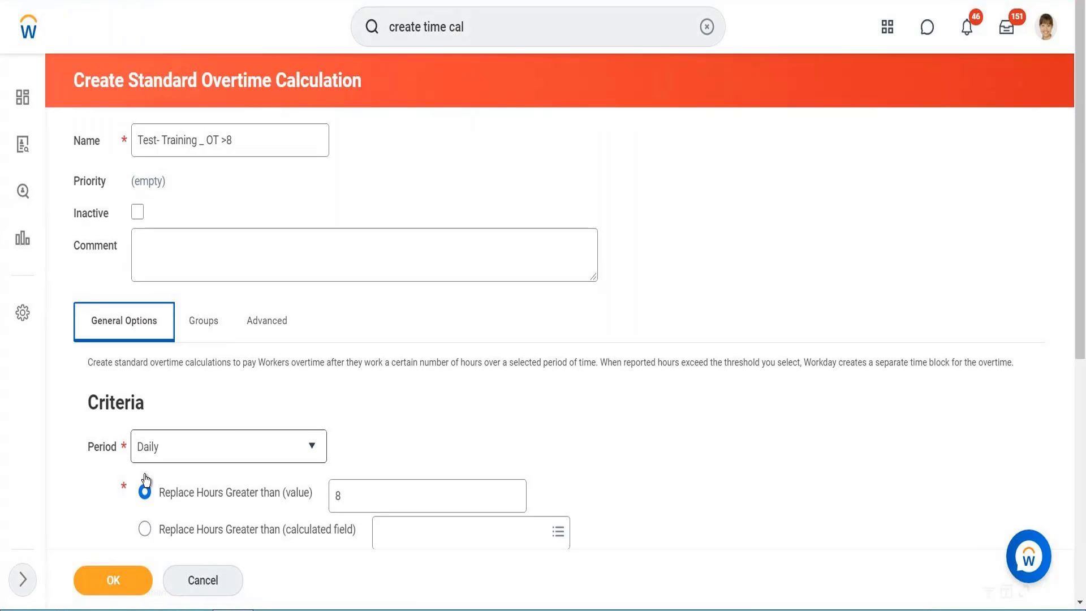
pyautogui.click(110, 576)
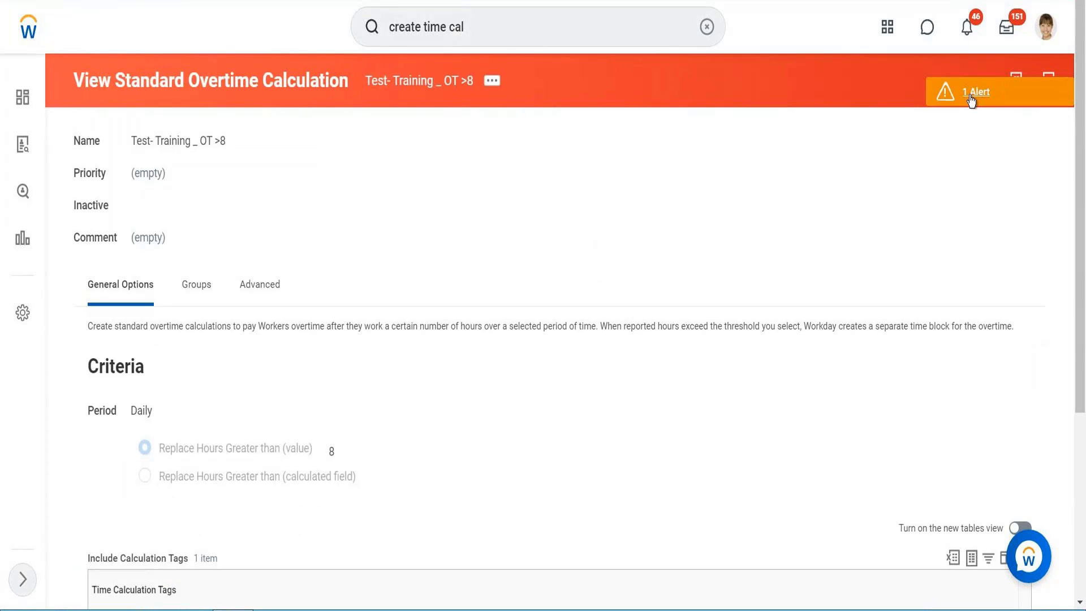
pyautogui.click(971, 97)
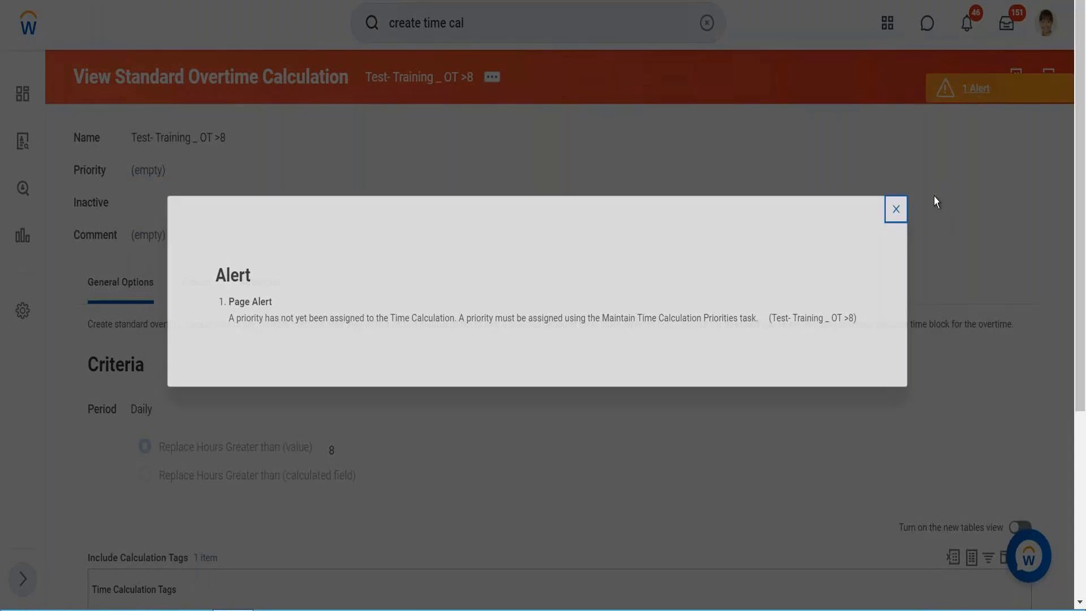
pyautogui.click(935, 202)
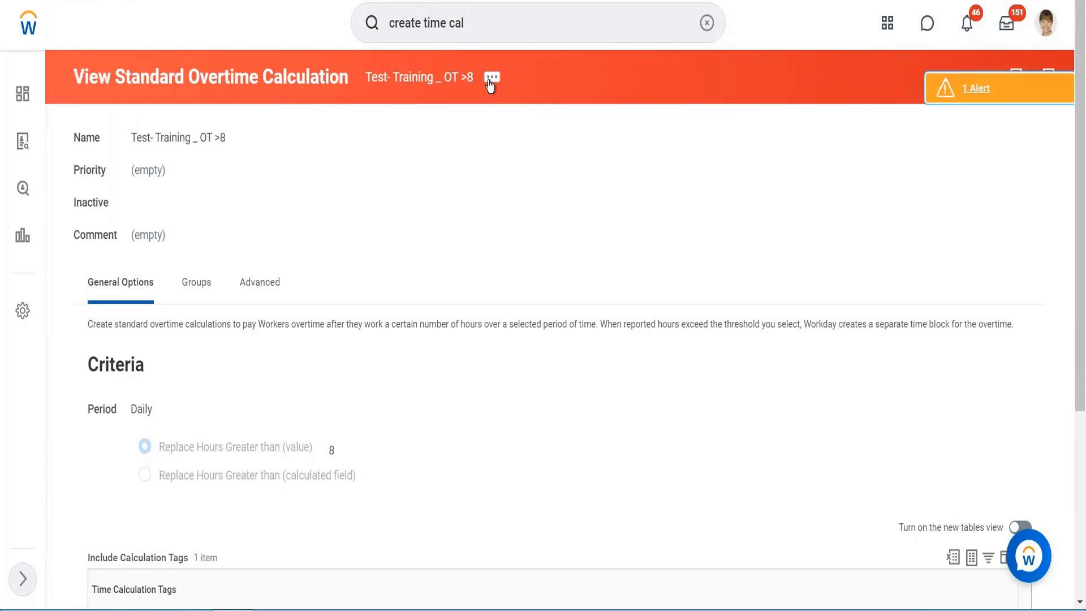
# Assign the new overtime calculation a priority of 10 in Maintain Time Calculation Priorities
pyautogui.click(494, 80)
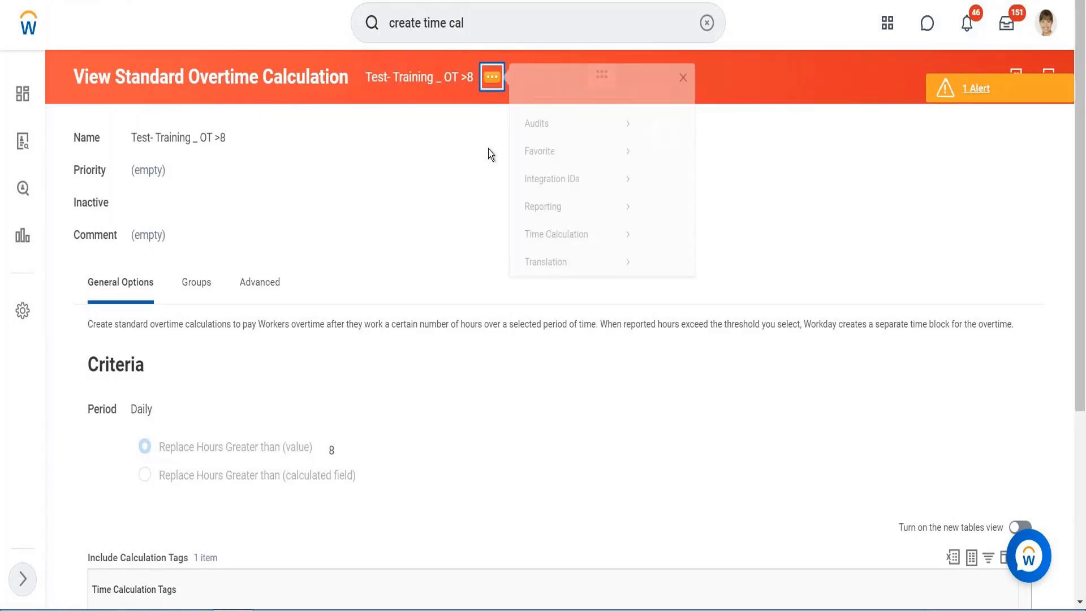
pyautogui.moveTo(596, 266)
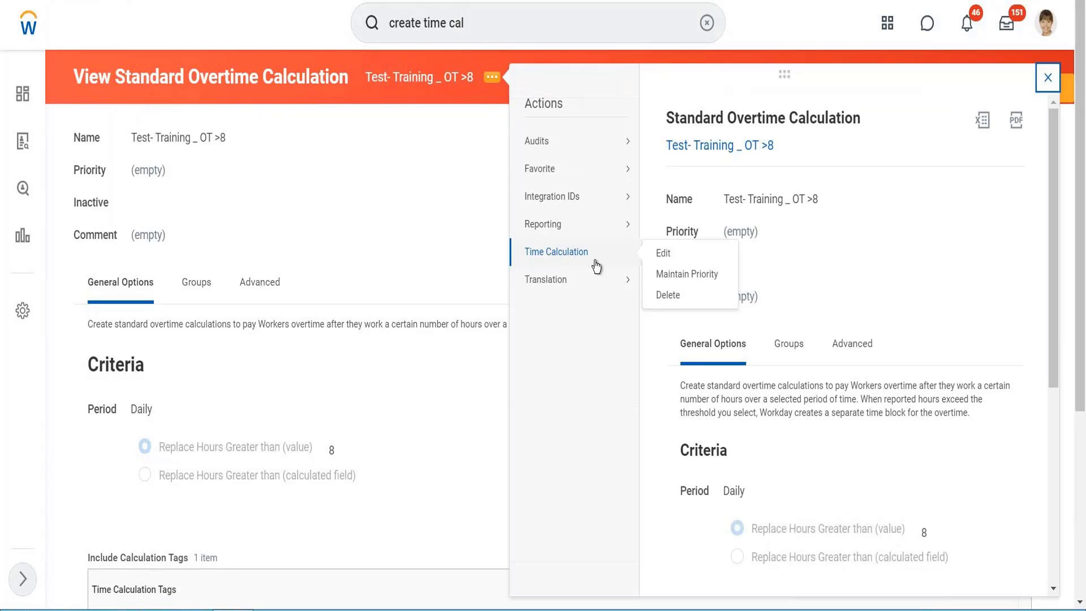
pyautogui.click(679, 276)
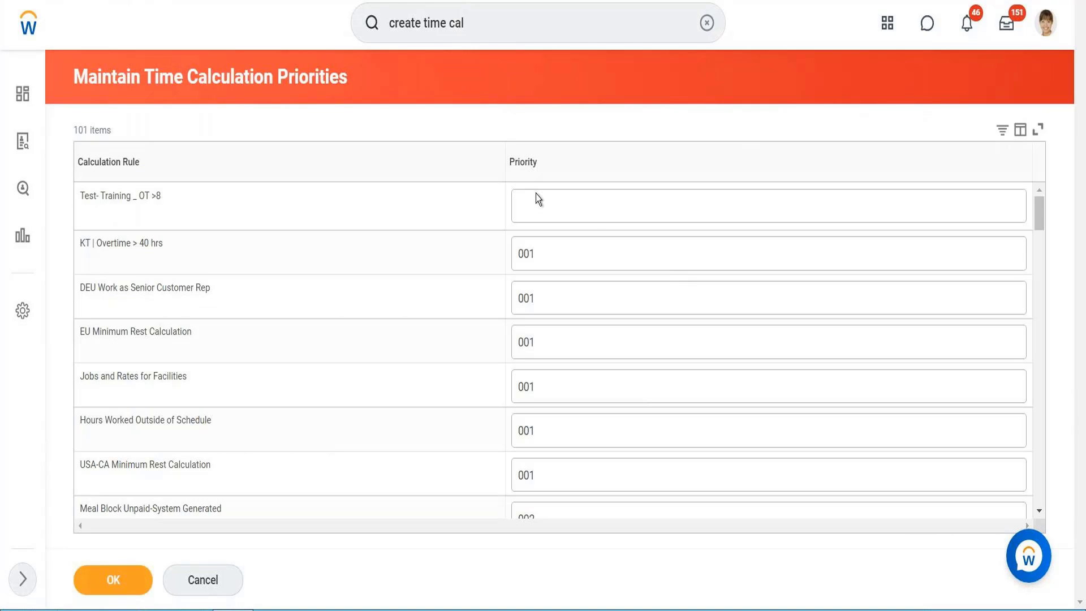
pyautogui.click(544, 213)
pyautogui.write('10')
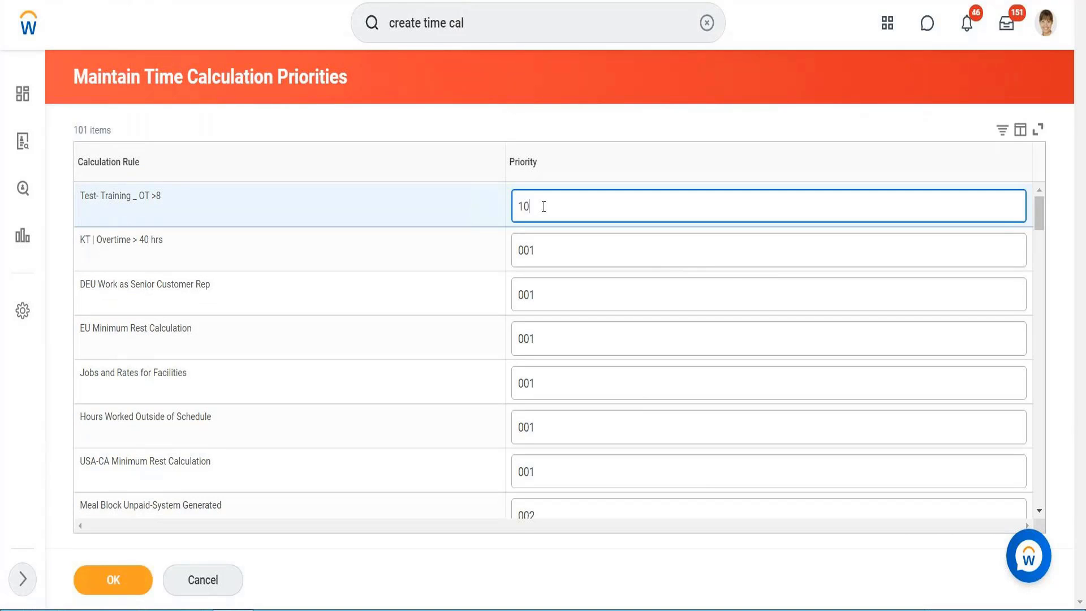
pyautogui.click(94, 577)
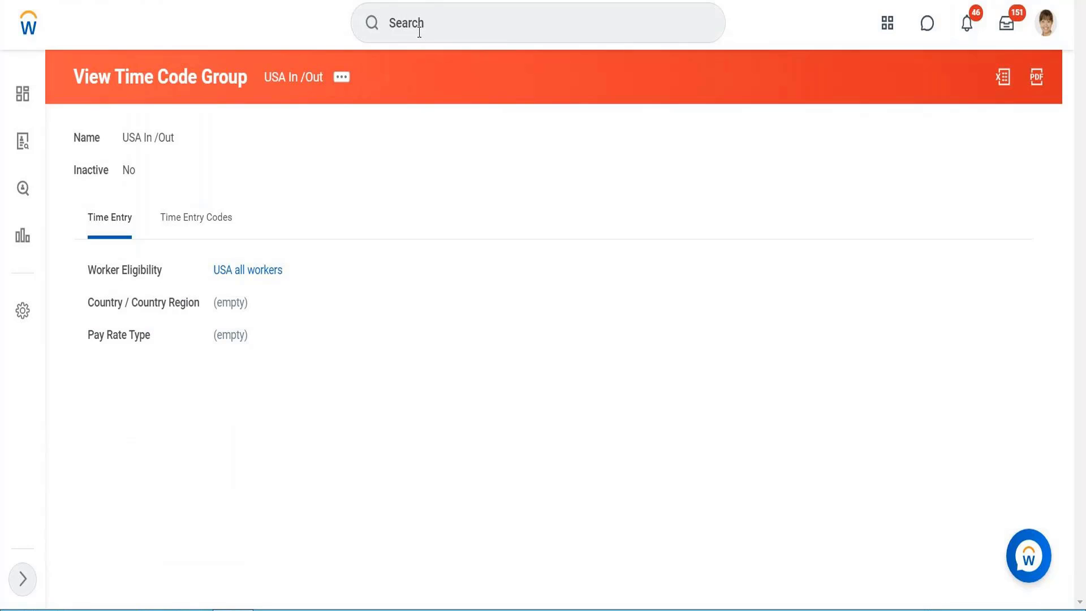
# Search for the test worker and open Enter Time for them for the week ending 08/22/2021
pyautogui.click(420, 32)
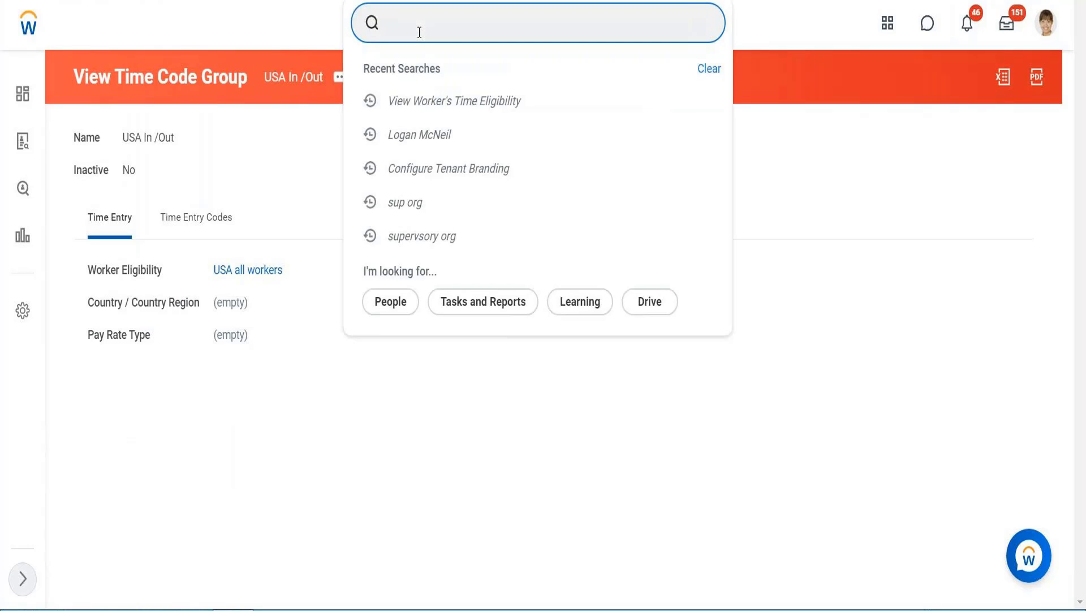
pyautogui.write('Bet lie')
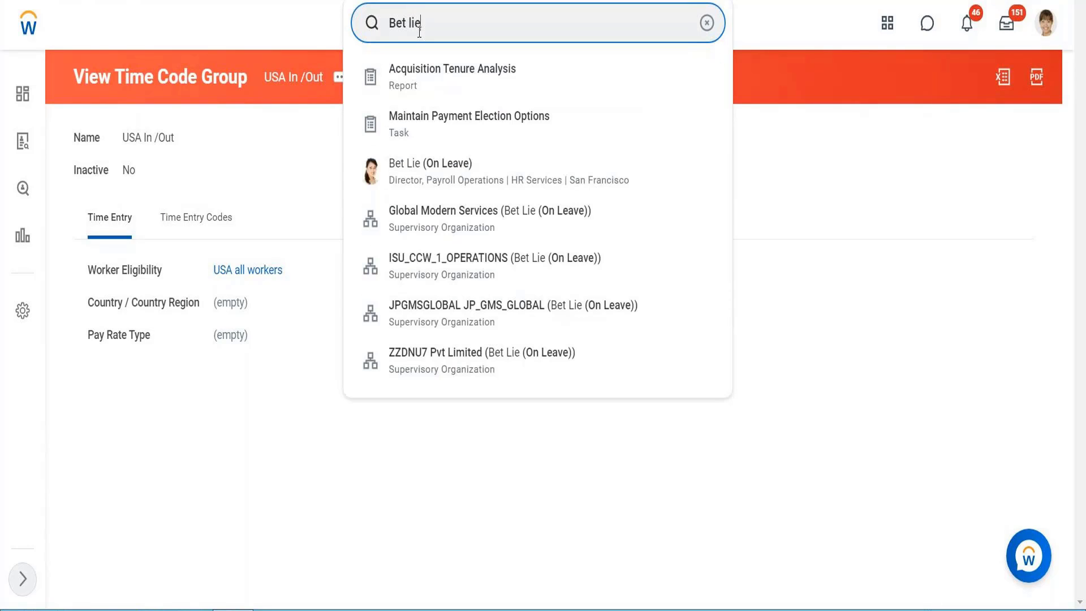
pyautogui.click(417, 164)
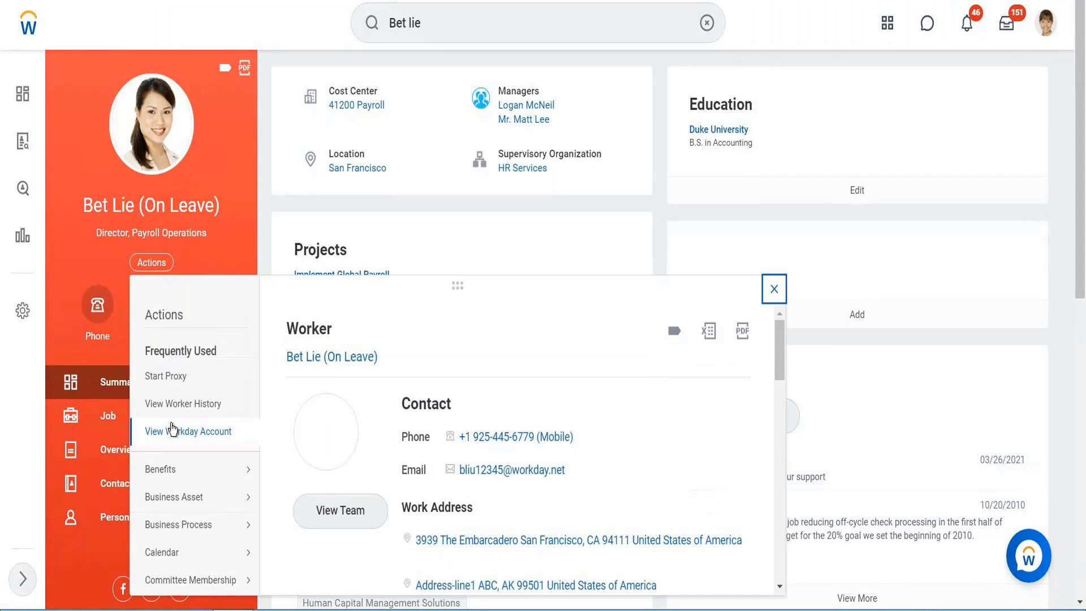
pyautogui.scroll(-7, 172, 430)
pyautogui.scroll(-4, 173, 429)
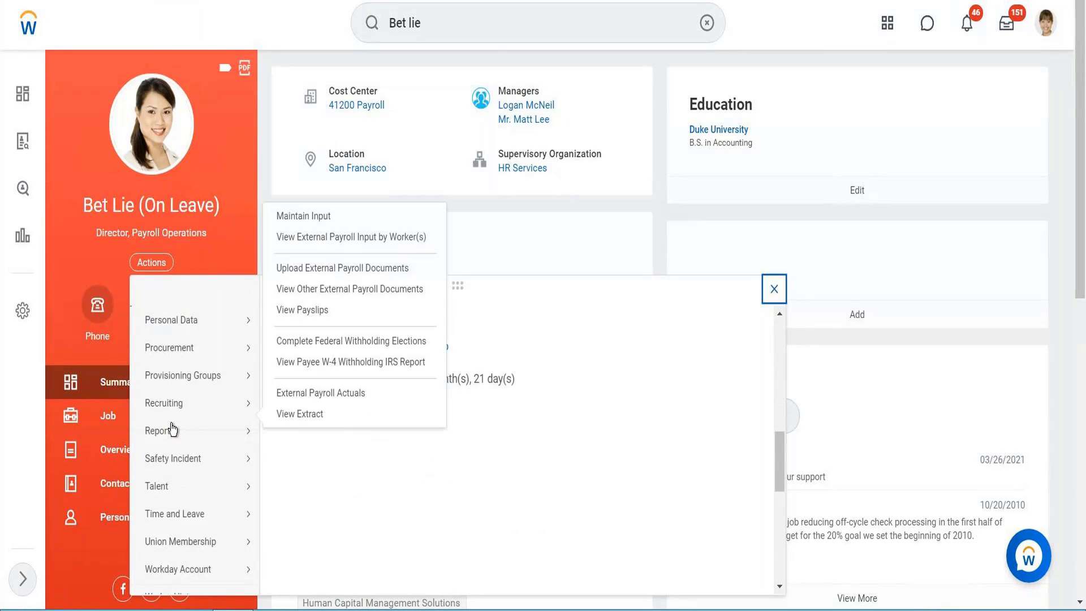
pyautogui.moveTo(169, 423)
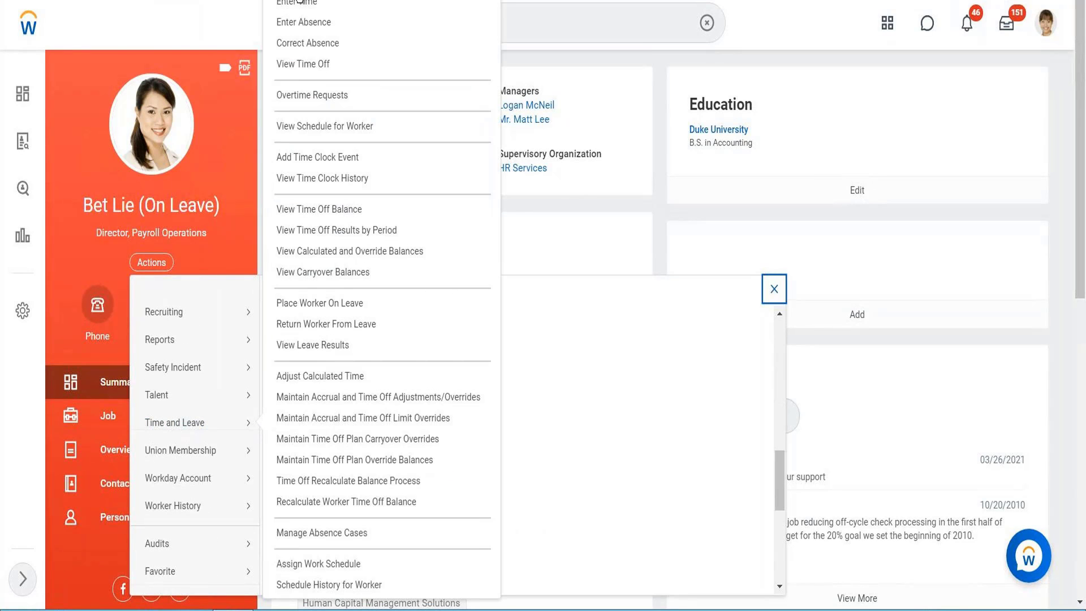
pyautogui.click(295, 5)
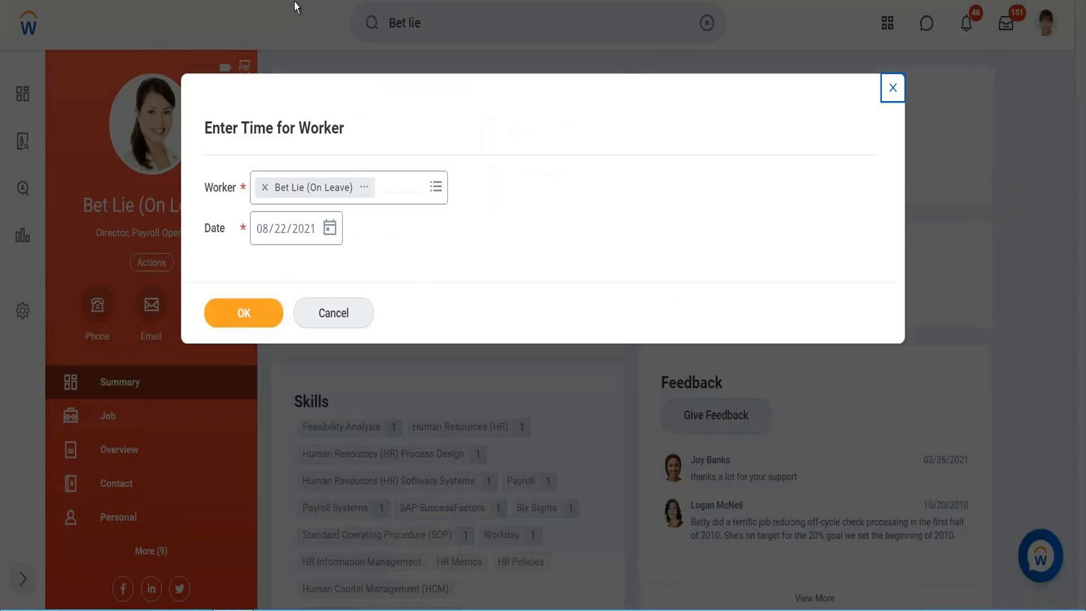
pyautogui.click(268, 314)
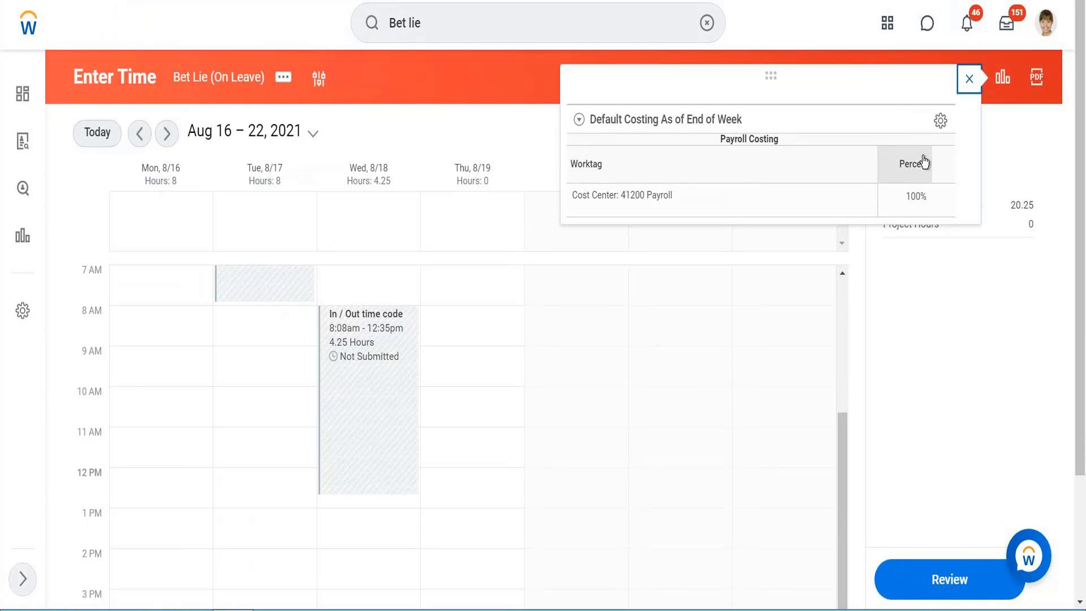
# Close the costing panel and start a time entry on Thursday 8/19 with the In / Out time code
pyautogui.click(968, 79)
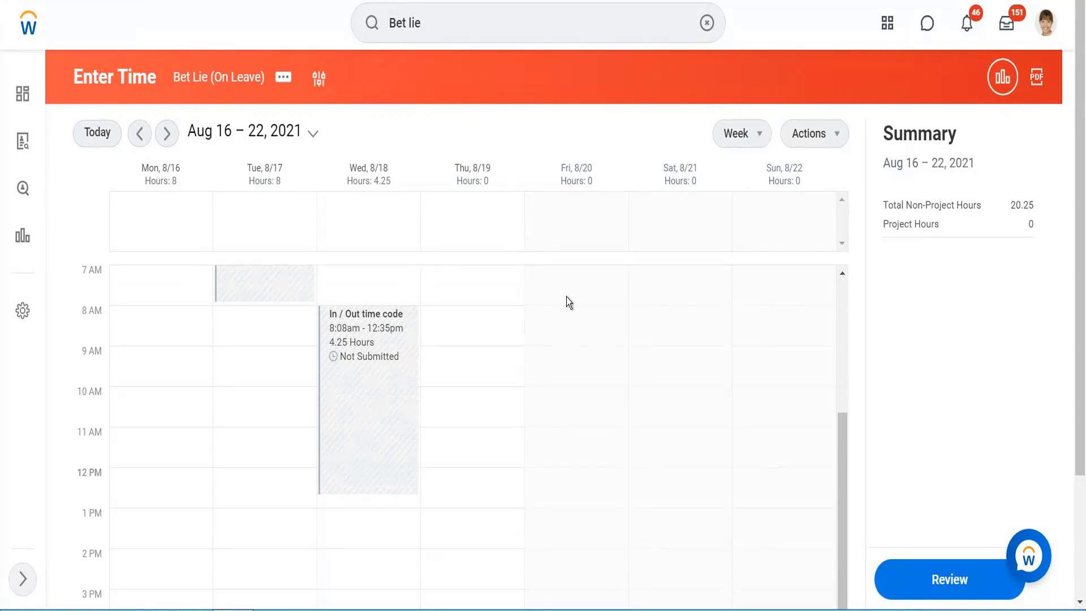
pyautogui.click(479, 320)
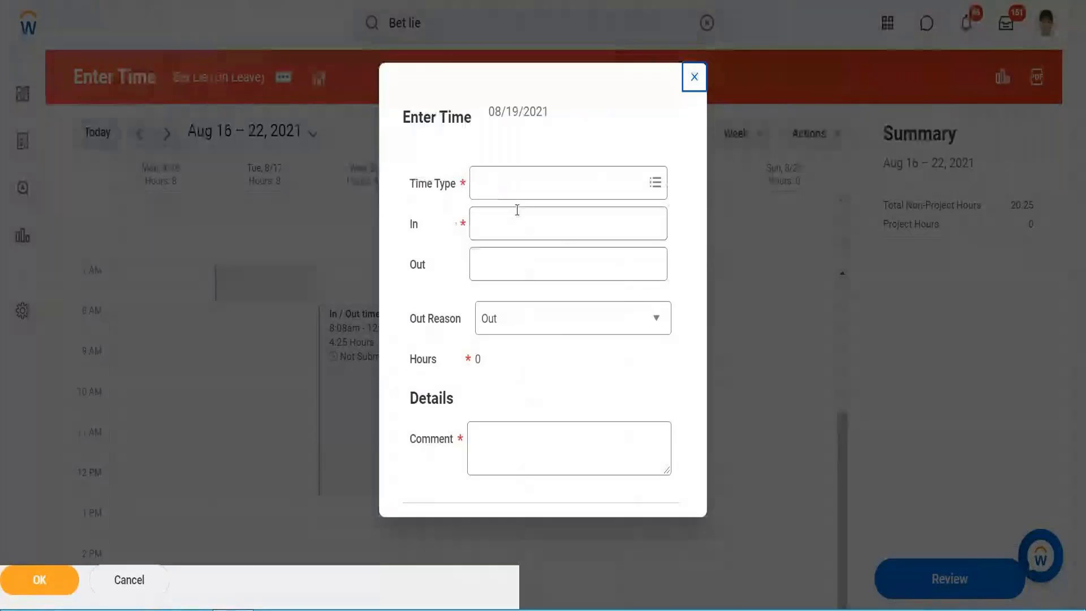
pyautogui.click(518, 164)
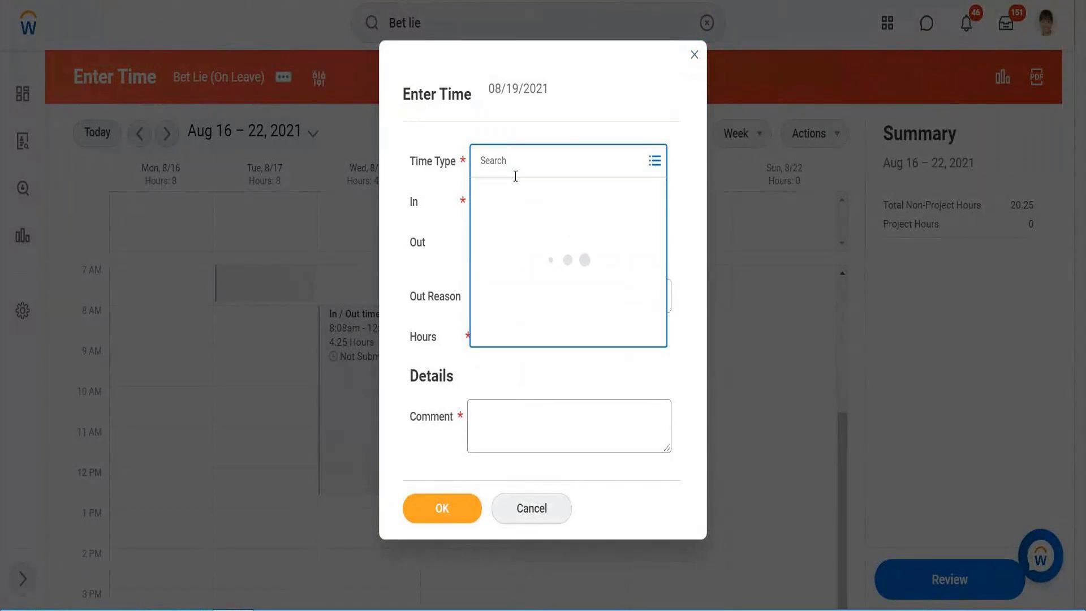
pyautogui.click(508, 245)
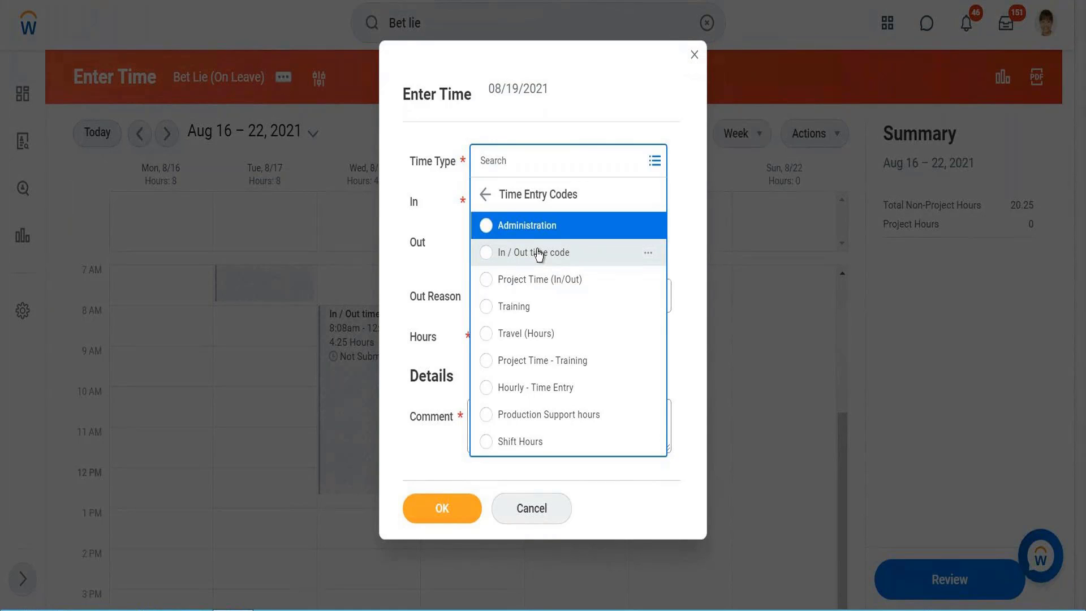
pyautogui.click(539, 254)
# Set In to 10:00 AM and Out to 09:00 PM, add the comment Testing, and save the entry
pyautogui.click(521, 201)
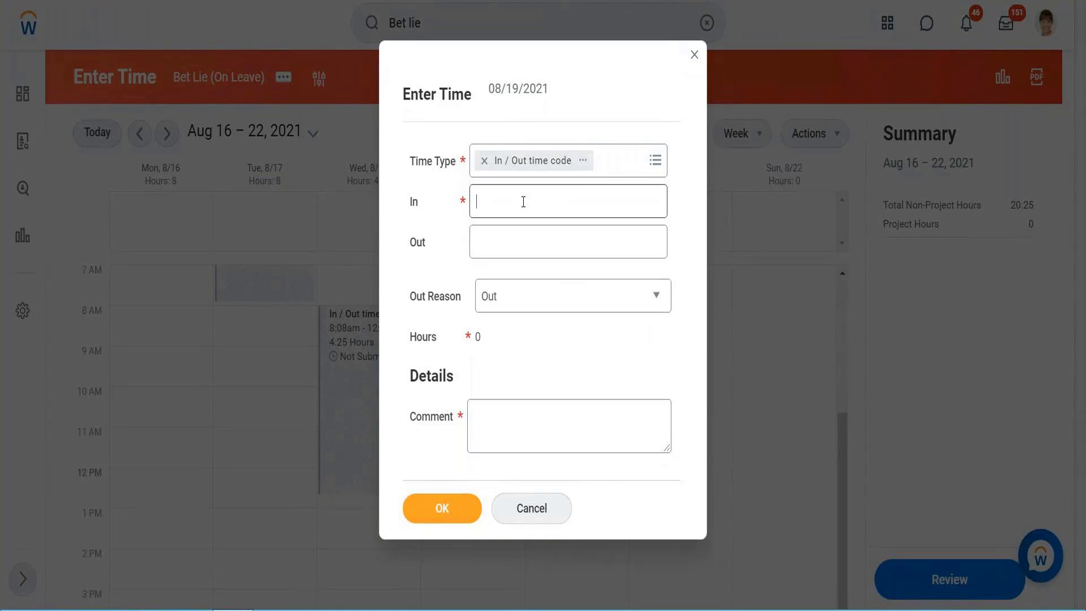
pyautogui.write('10')
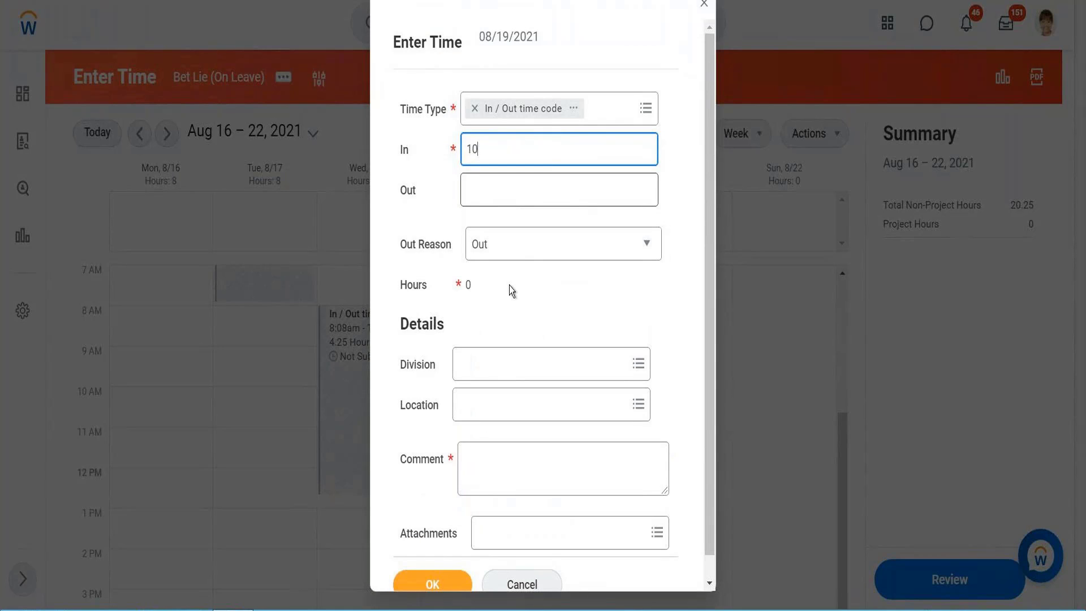
pyautogui.click(508, 292)
pyautogui.click(514, 182)
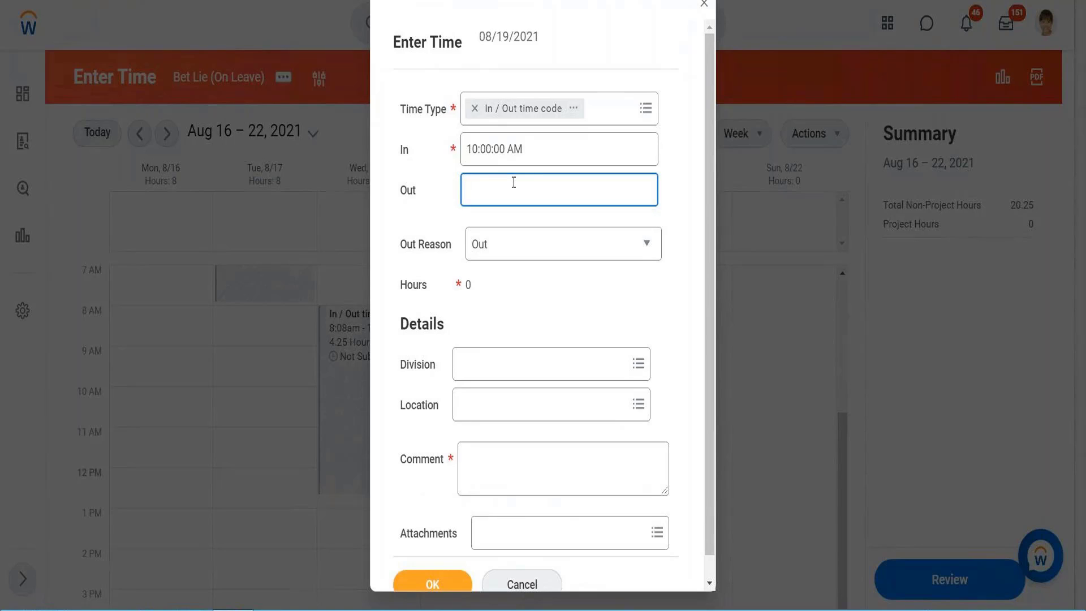
pyautogui.write('21')
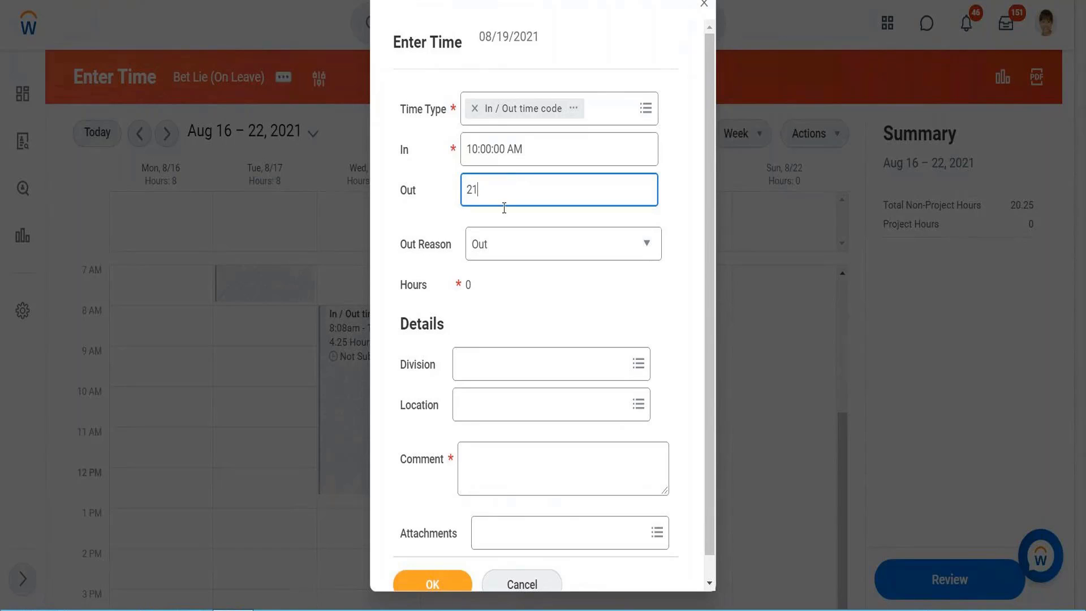
pyautogui.click(490, 283)
pyautogui.click(498, 470)
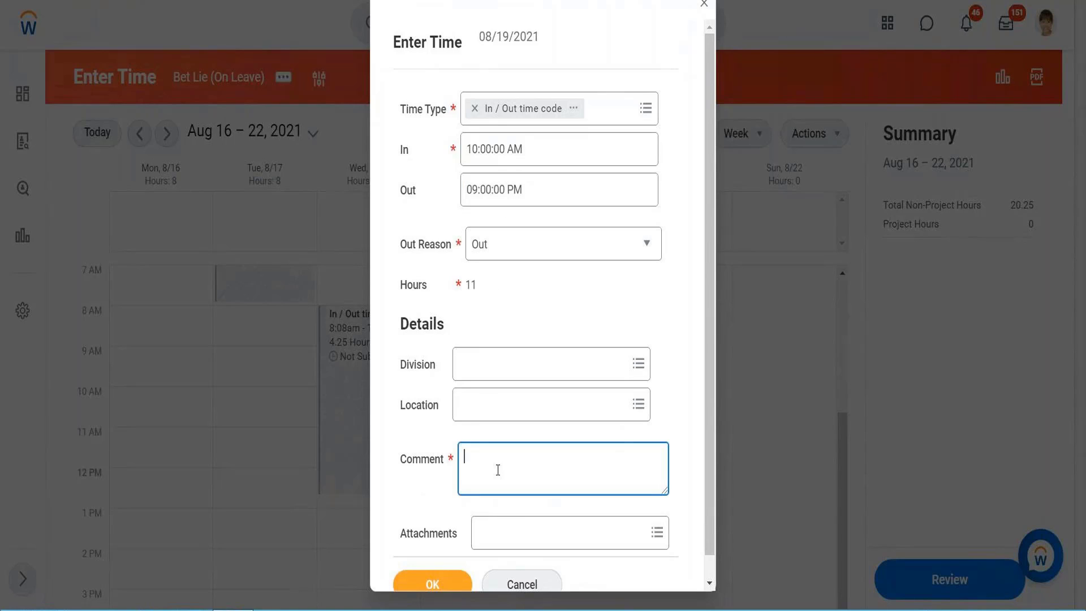
pyautogui.write('Testing')
pyautogui.click(423, 589)
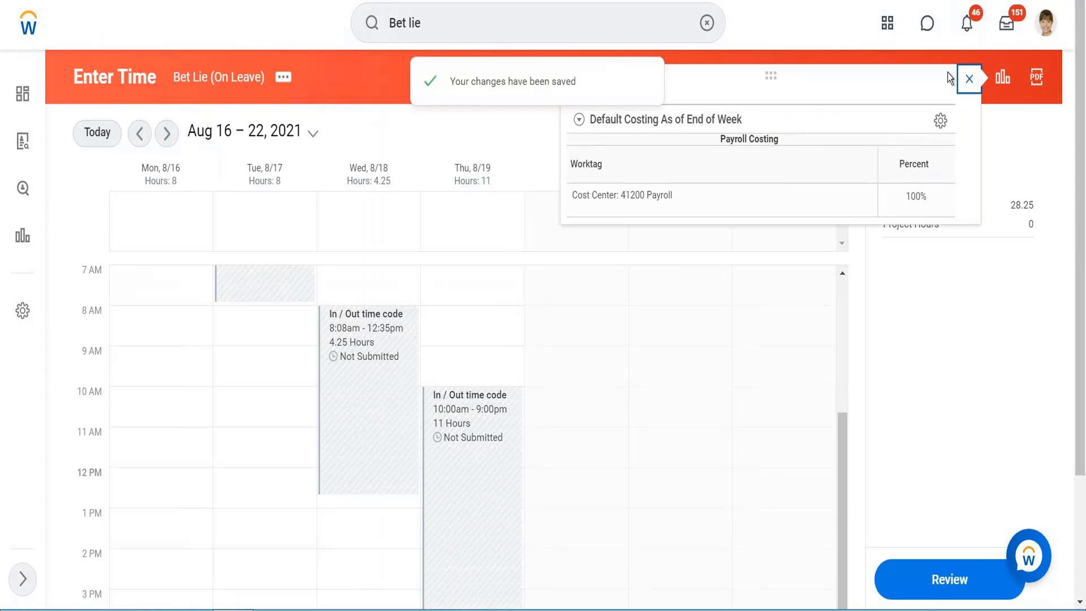
# Open the Thursday time block's details and examine its calculated quantities and time calculation tags
pyautogui.click(969, 79)
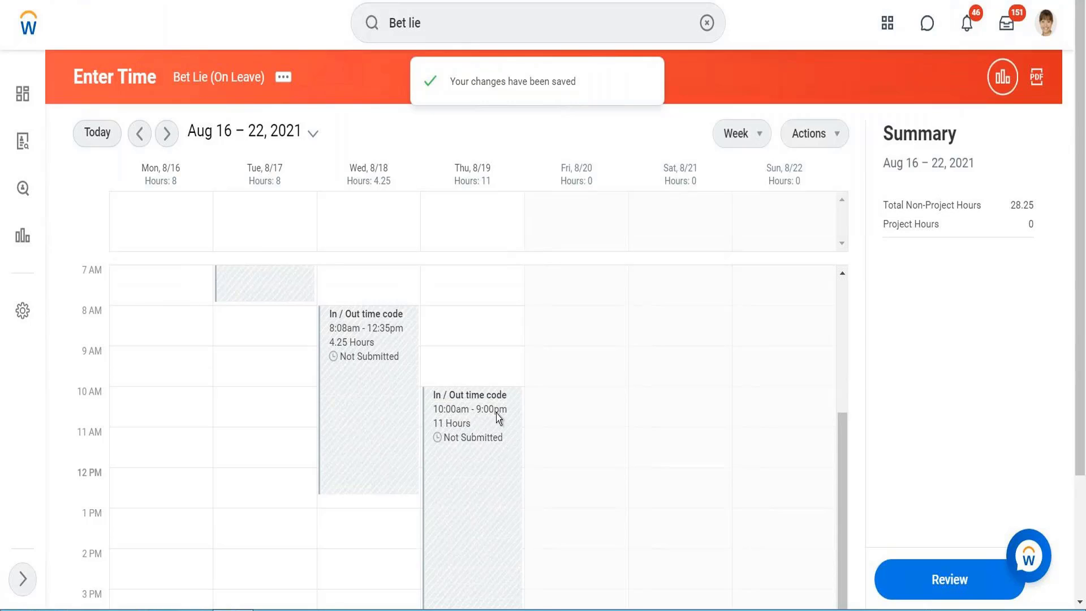
pyautogui.scroll(-4, 485, 429)
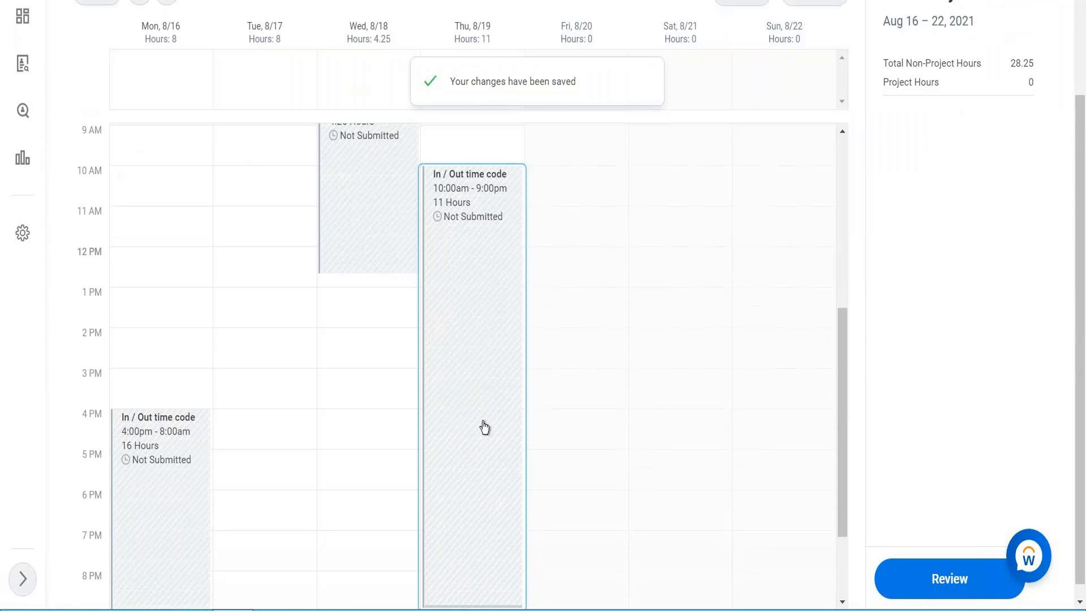
pyautogui.click(485, 428)
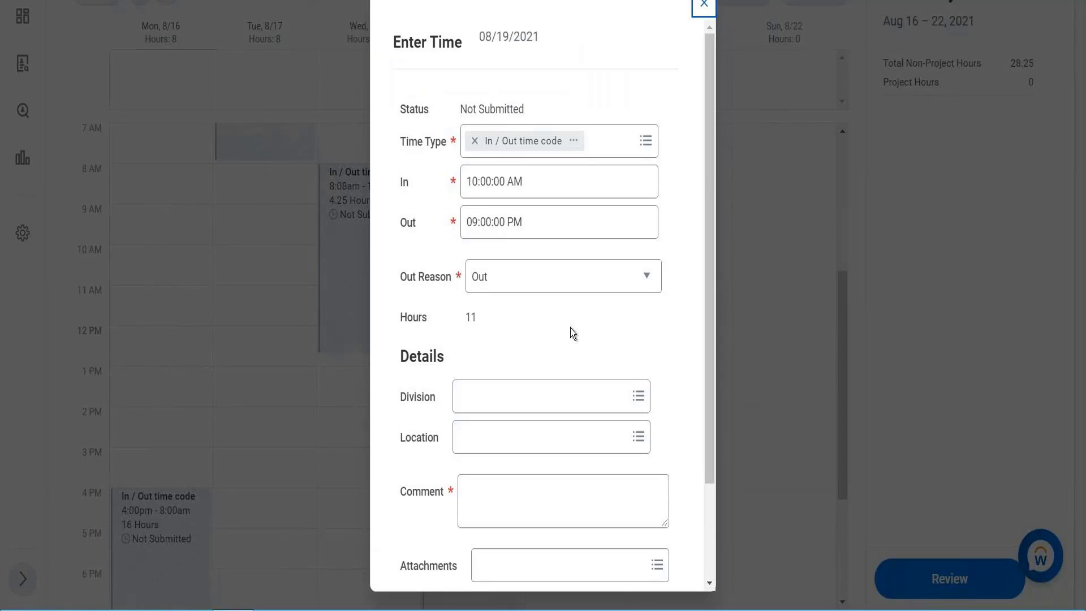
pyautogui.scroll(-2, 570, 328)
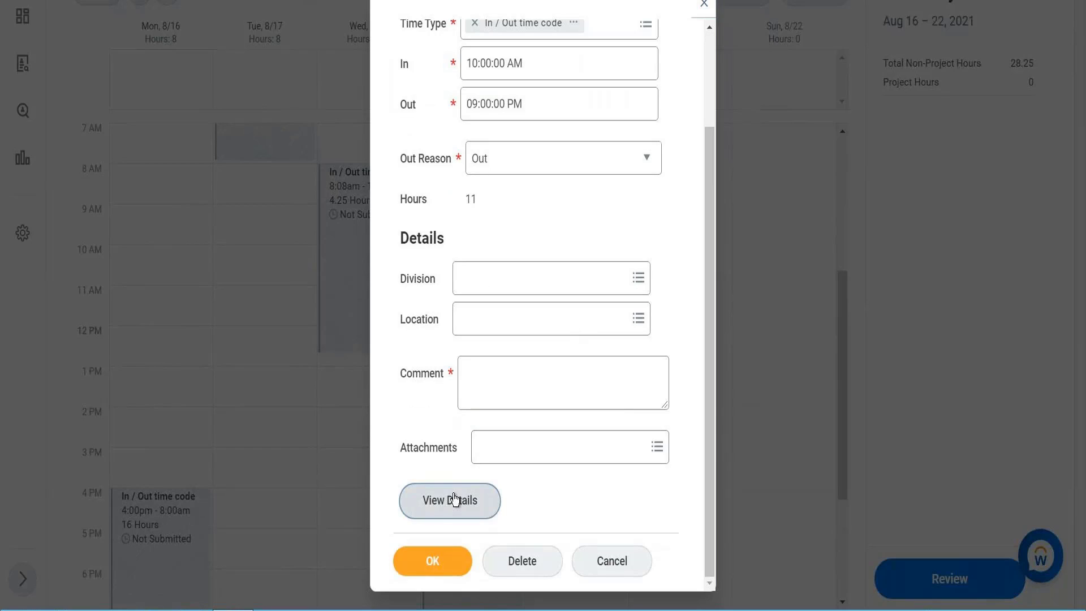
pyautogui.click(455, 499)
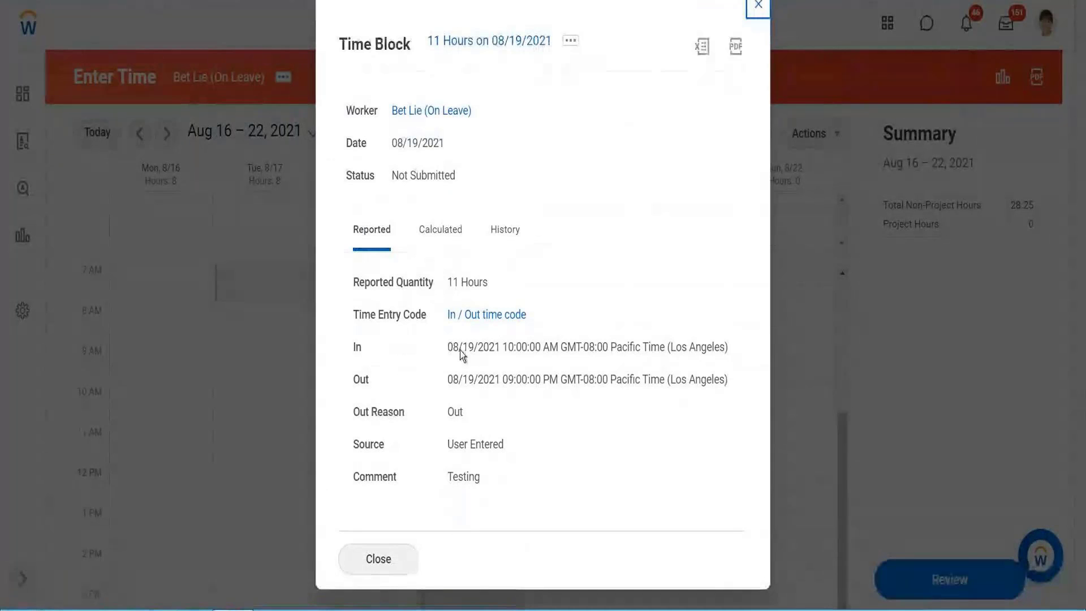
pyautogui.click(437, 237)
pyautogui.scroll(-2, 619, 193)
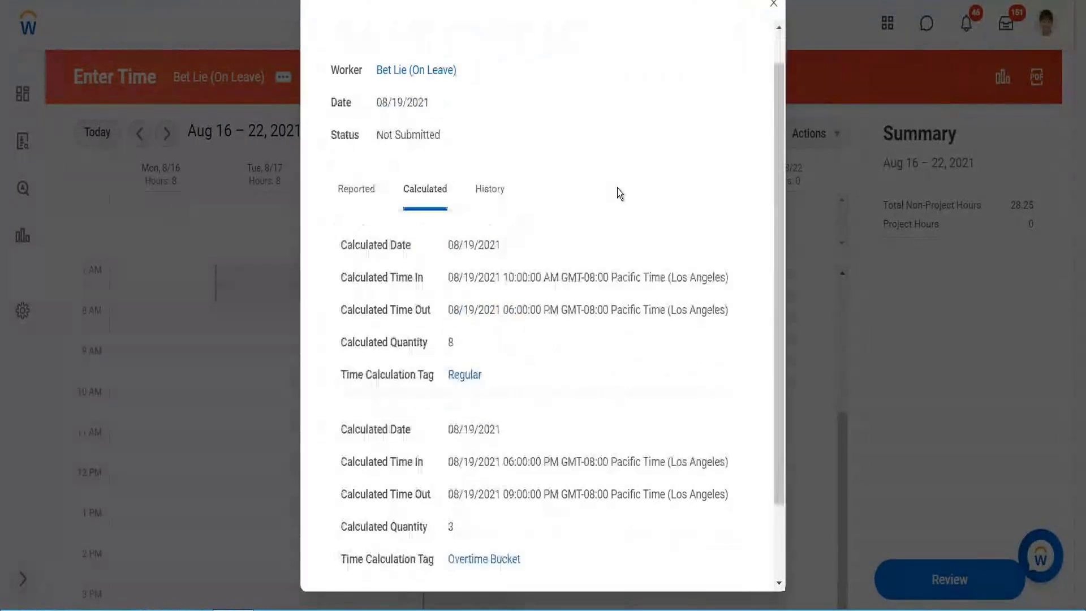
pyautogui.scroll(-2, 619, 193)
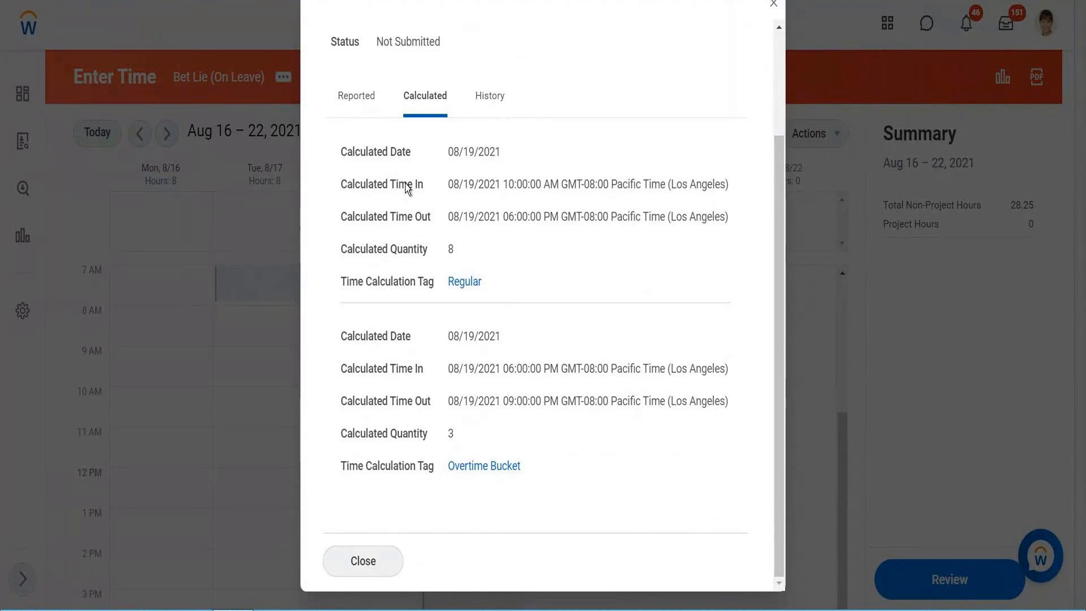
# Copy the text of the Overtime Bucket calculation tag
pyautogui.rightClick(488, 474)
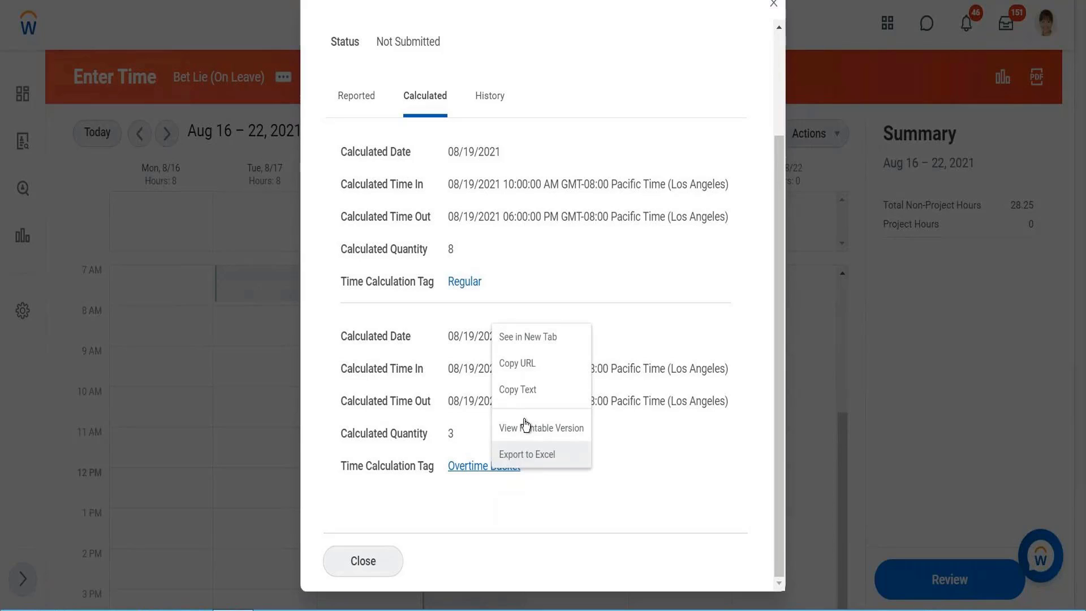
pyautogui.click(529, 389)
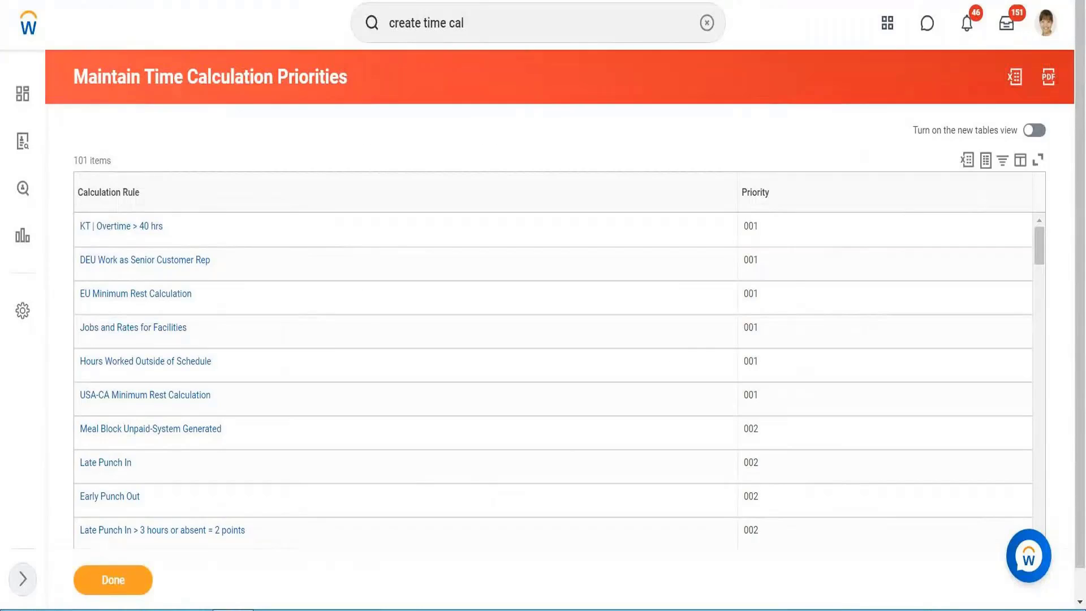
# Search for the View Worker's Time Eligibility task
pyautogui.click(475, 24)
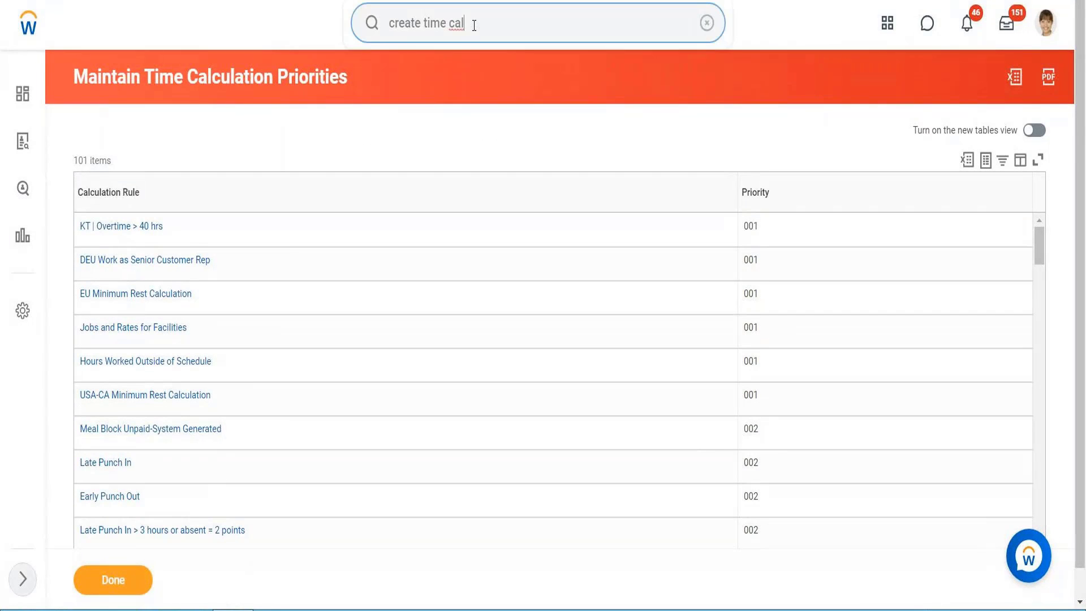
pyautogui.moveTo(474, 25); pyautogui.dragTo(346, 25)
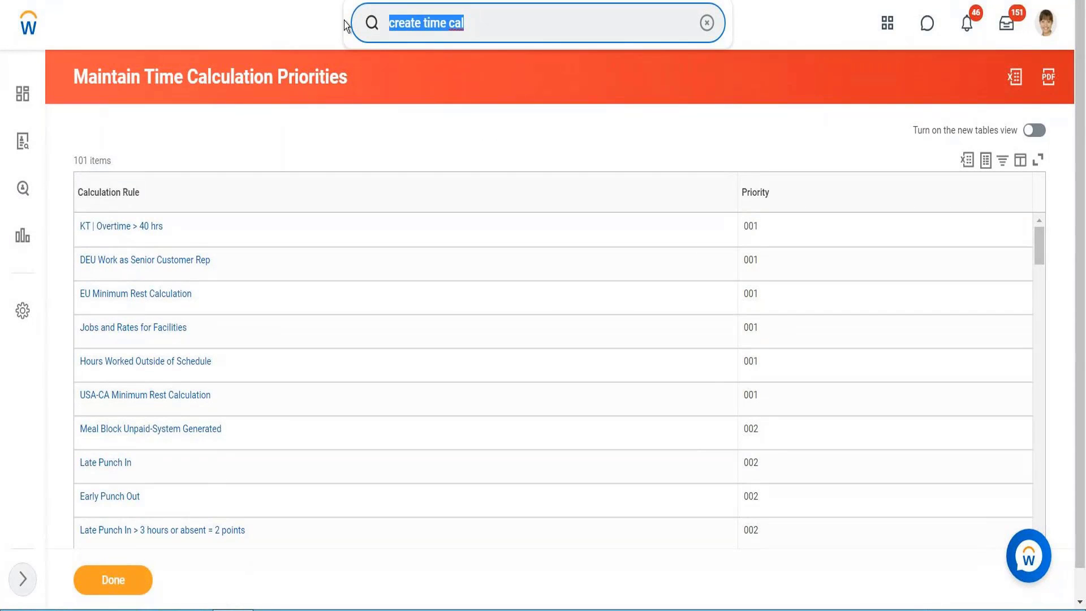
pyautogui.write('view worker ti')
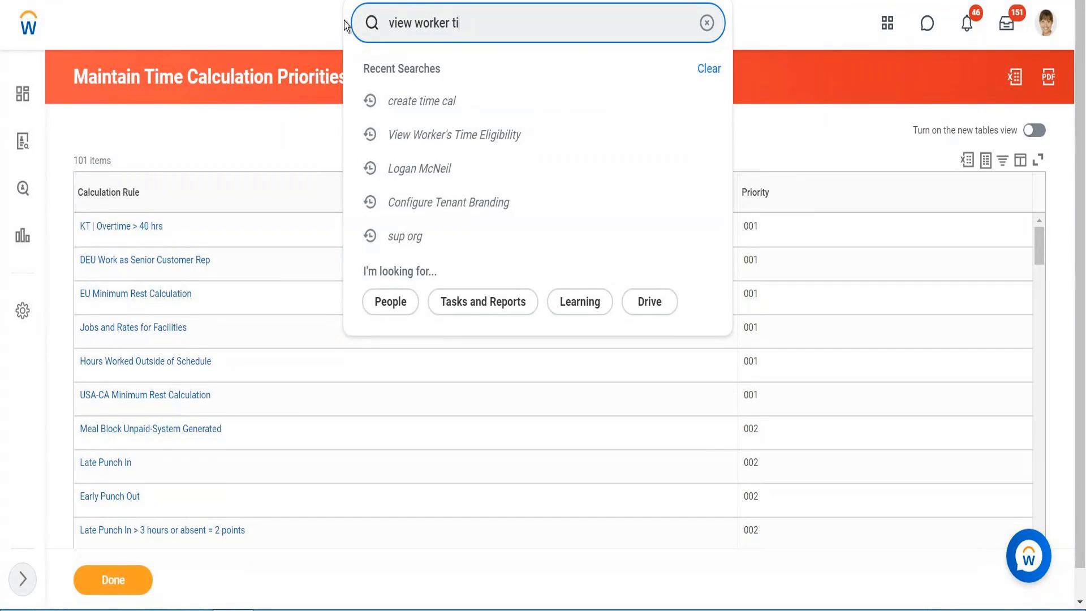
pyautogui.write('me eligi')
pyautogui.click(479, 135)
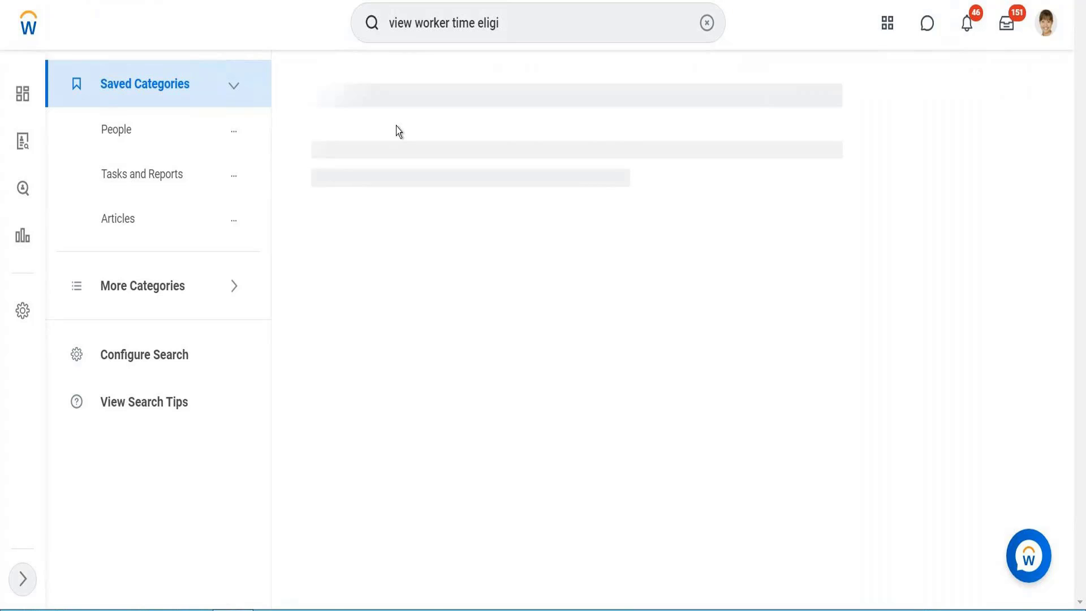
pyautogui.click(395, 138)
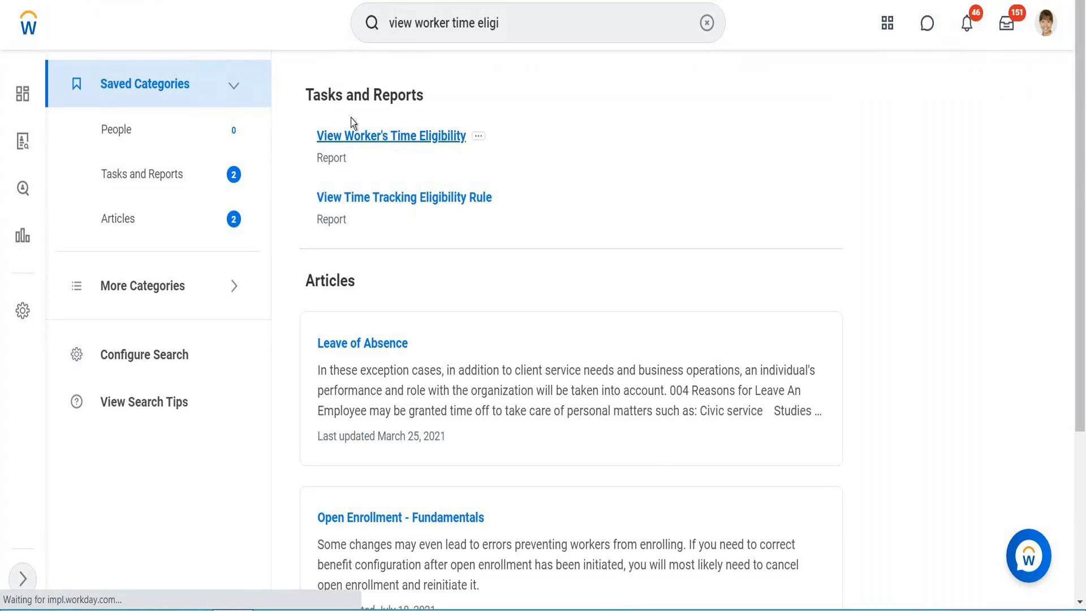
# Run View Worker's Time Eligibility for the test worker on the default date
pyautogui.click(448, 184)
pyautogui.write('B')
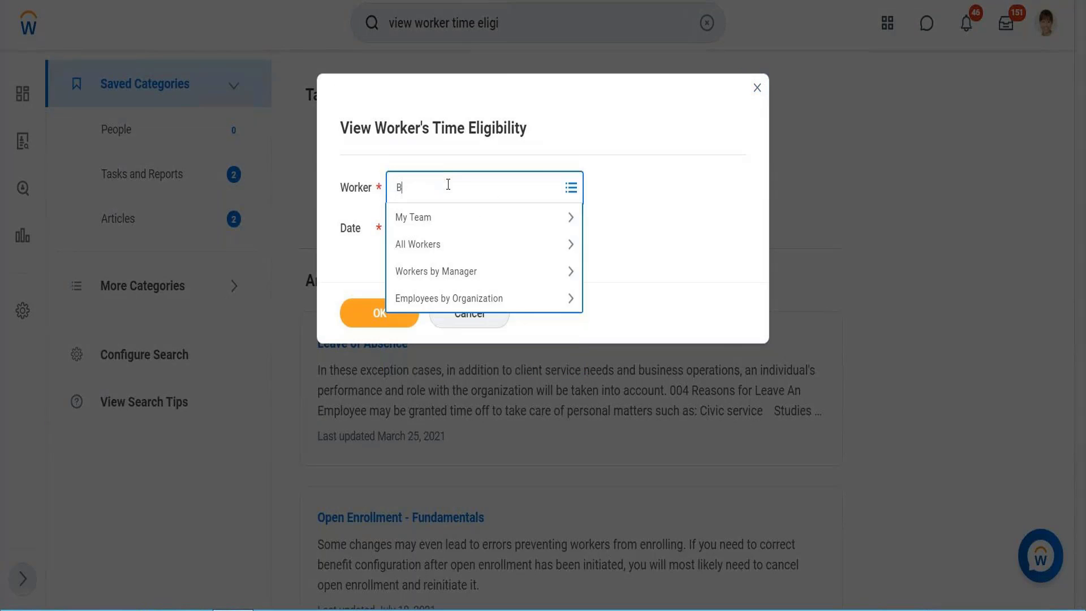
pyautogui.write('et li')
pyautogui.press('Return')
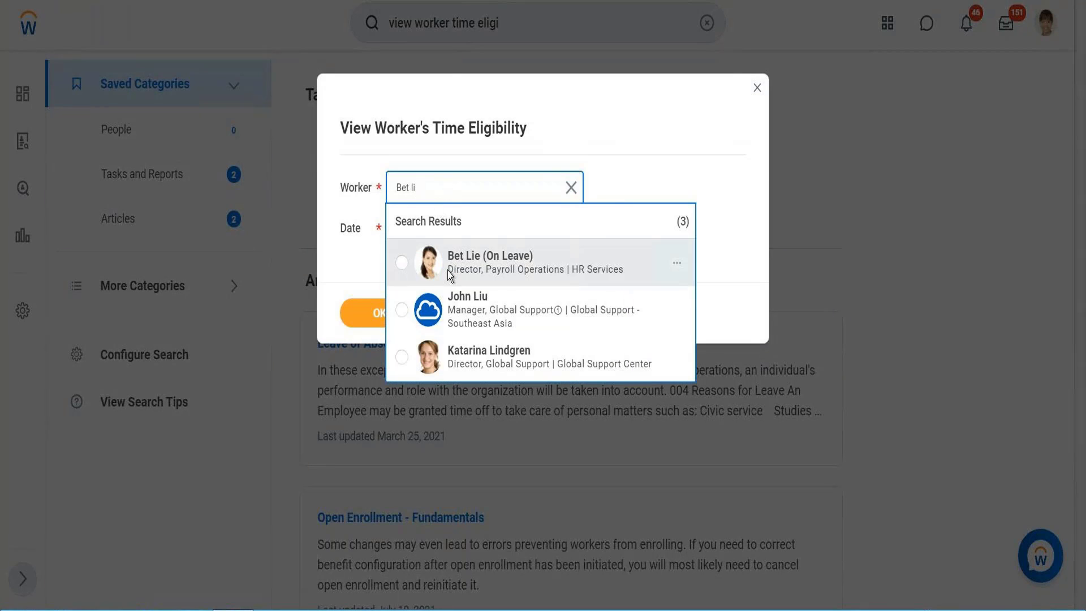
pyautogui.click(447, 271)
pyautogui.click(384, 315)
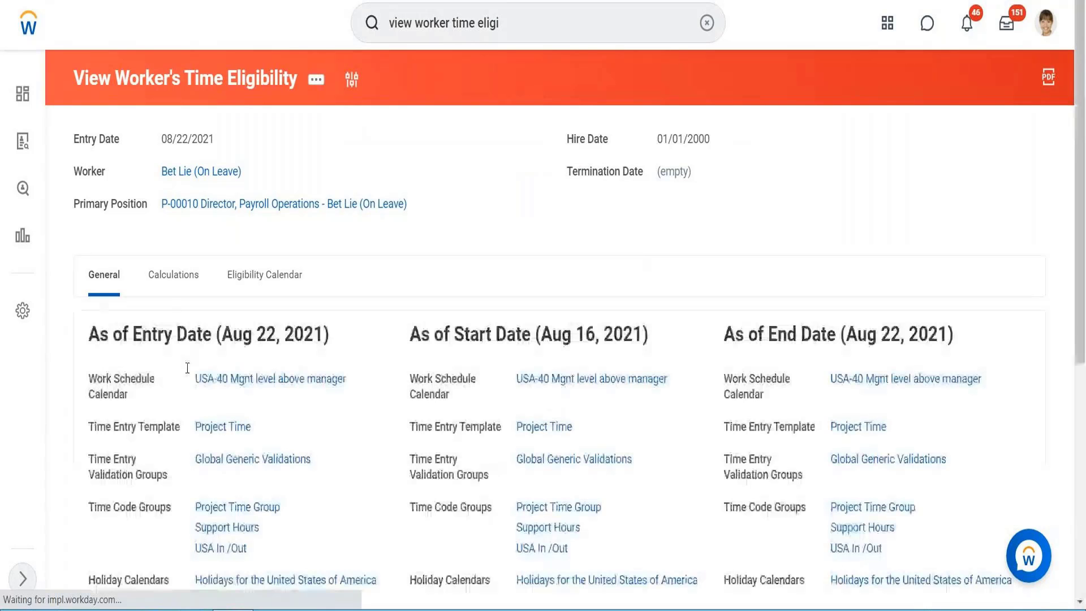
# Open the worker's Project Time time entry template for editing and add a weekly total row set to Total 1
pyautogui.click(214, 428)
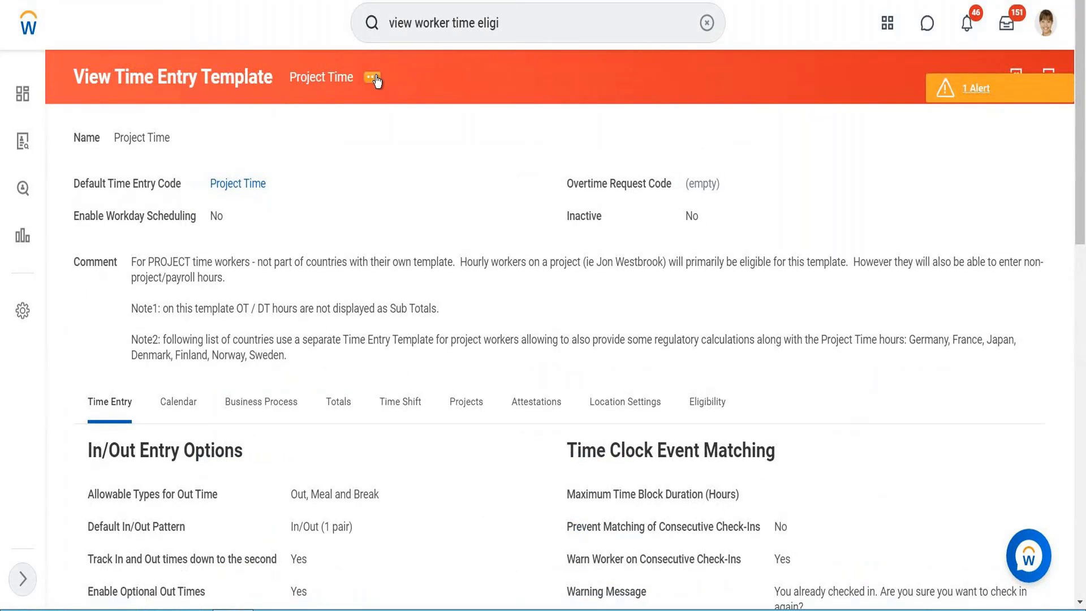
pyautogui.click(378, 75)
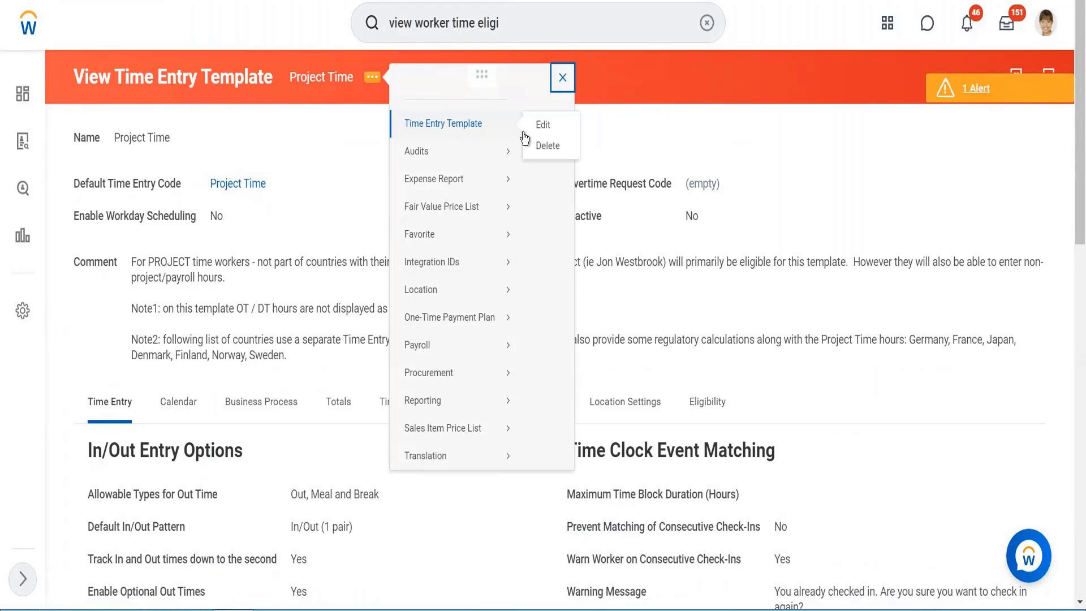
pyautogui.click(544, 126)
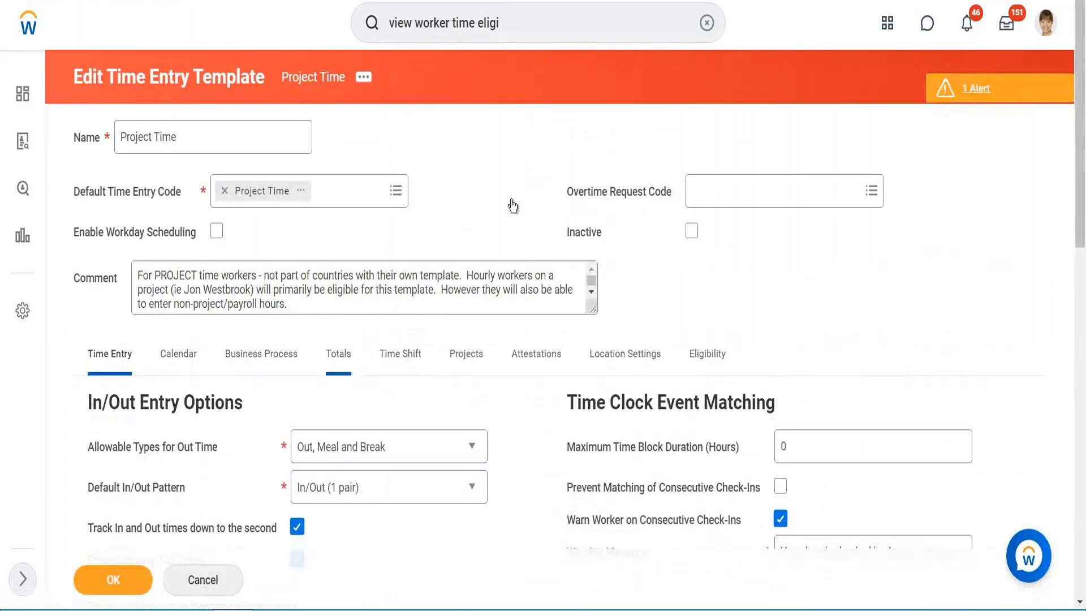
pyautogui.scroll(-4, 513, 205)
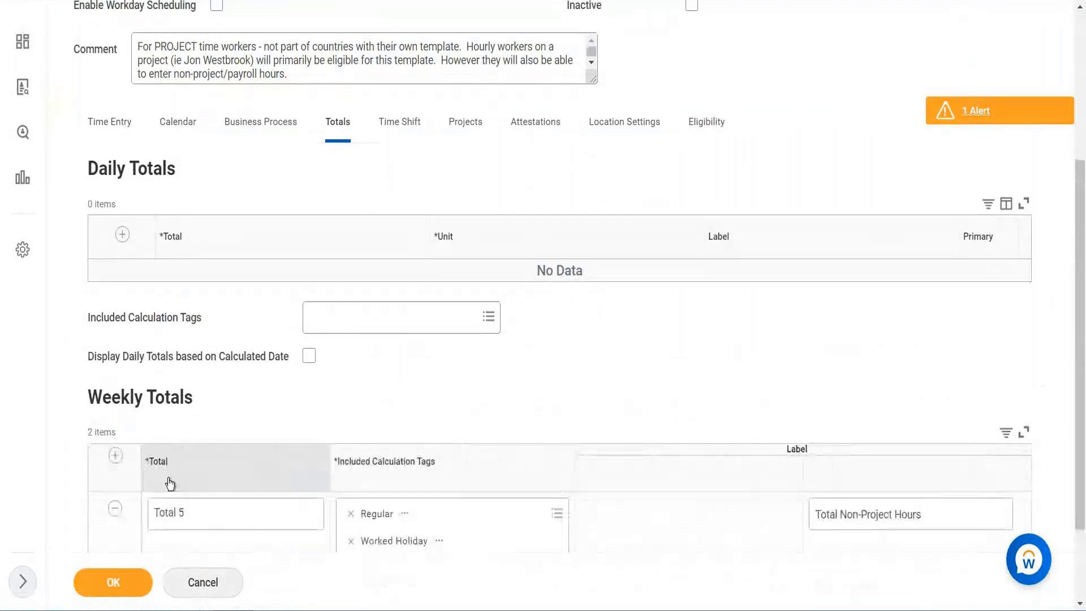
pyautogui.scroll(-2, 313, 356)
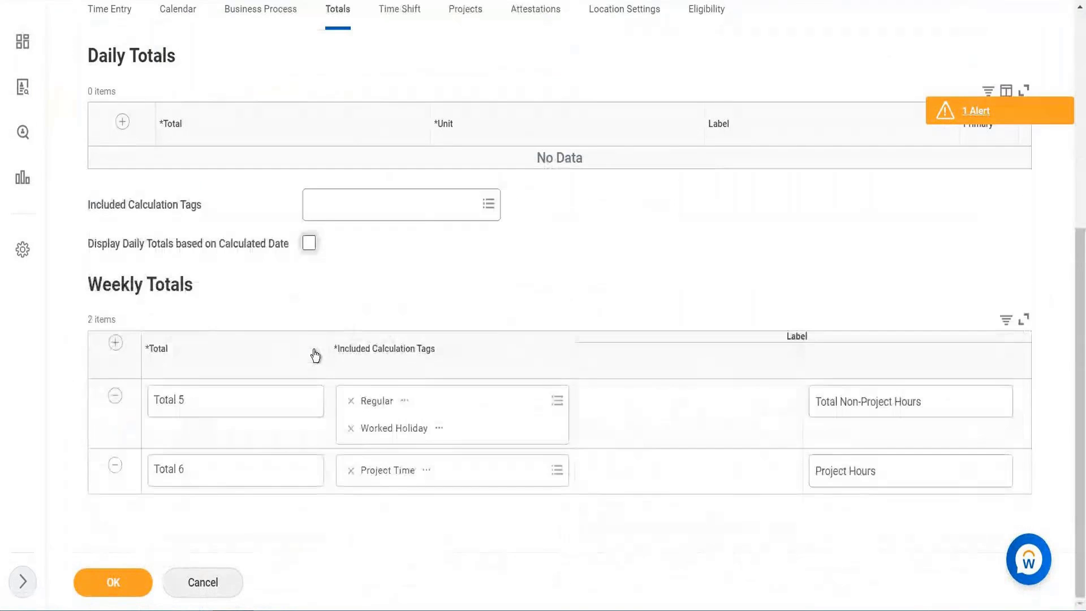
pyautogui.click(115, 342)
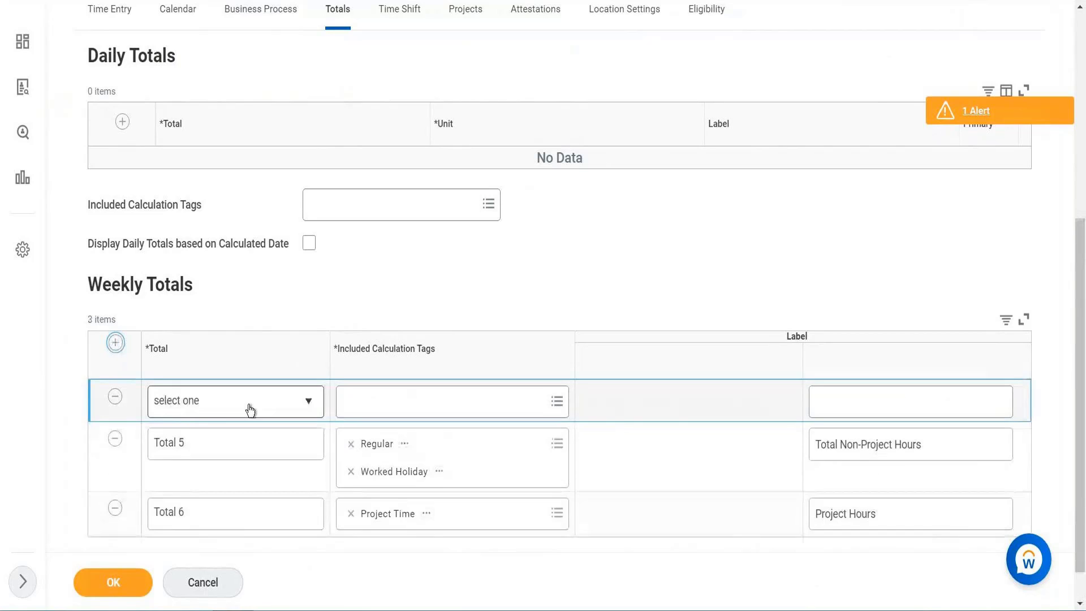
pyautogui.click(249, 412)
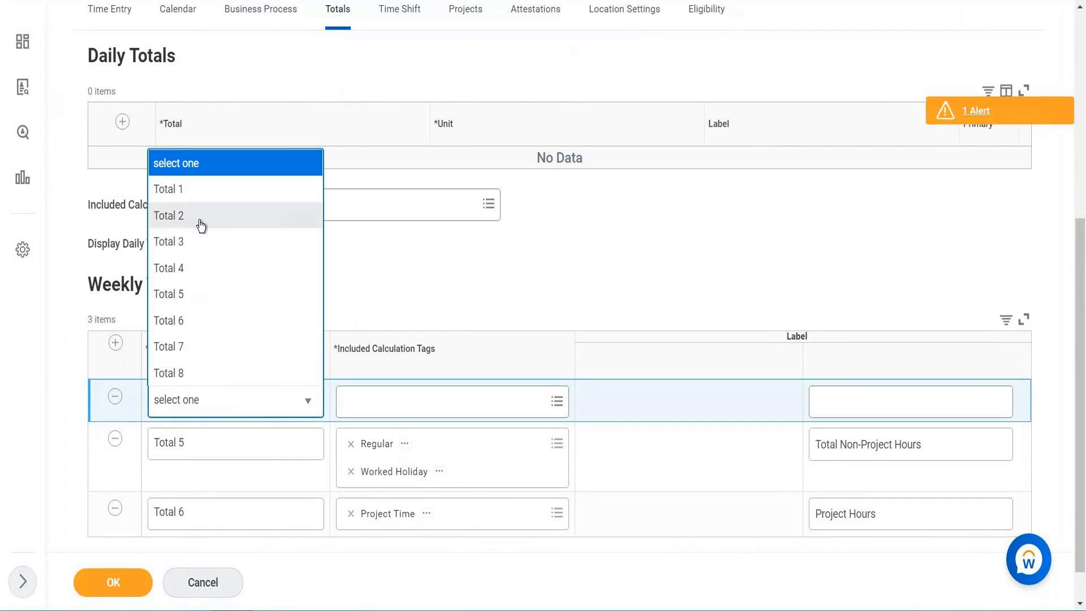
pyautogui.click(196, 196)
# Include the Overtime calculation tag in the new weekly total and label it Overtime
pyautogui.click(359, 417)
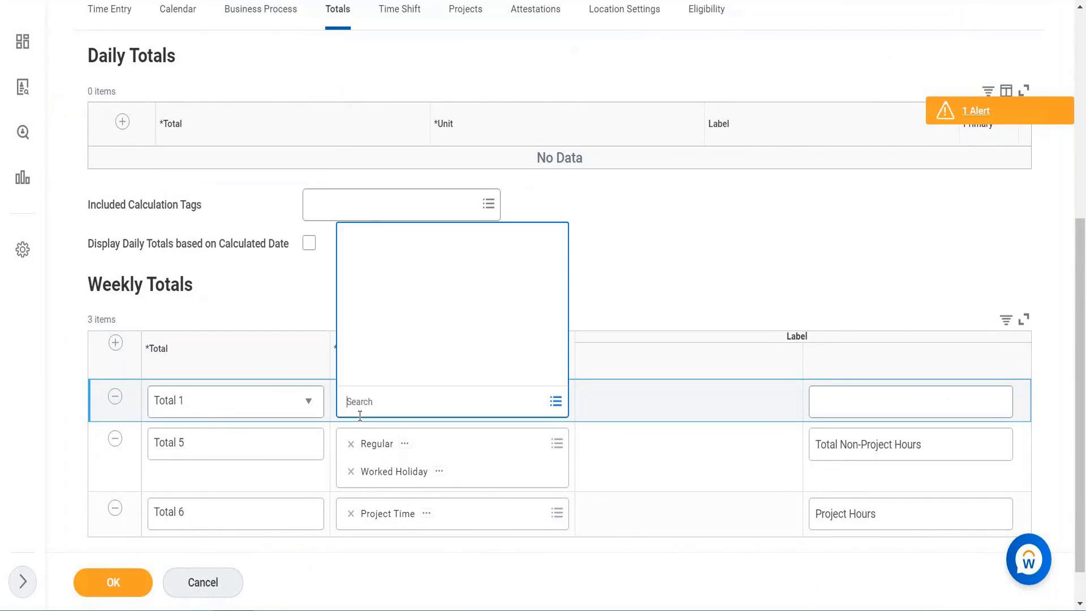
pyautogui.write('Overtime')
pyautogui.press('Return')
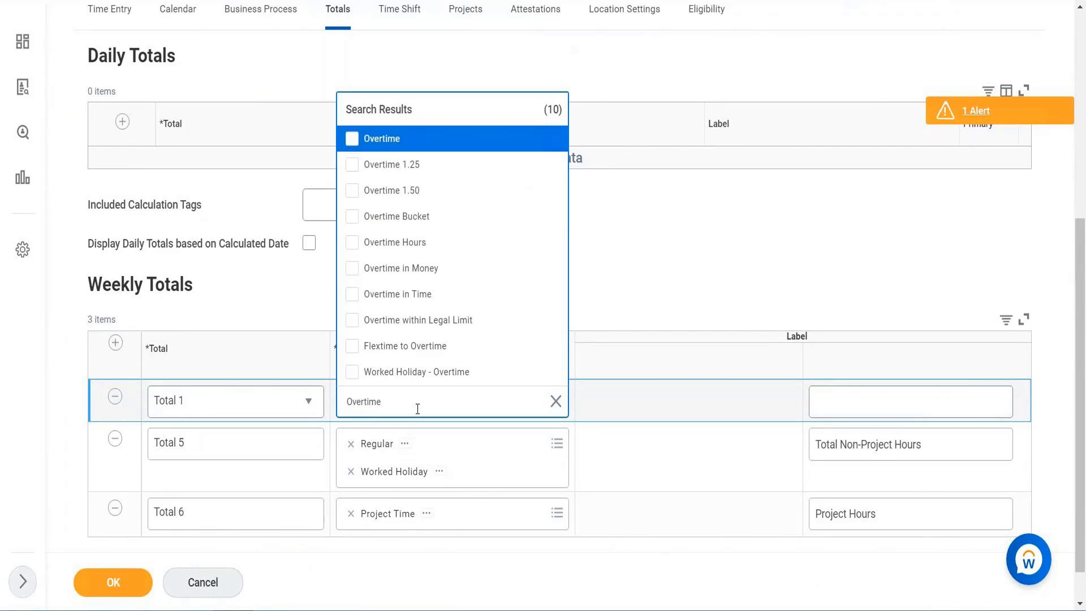
pyautogui.press('Return')
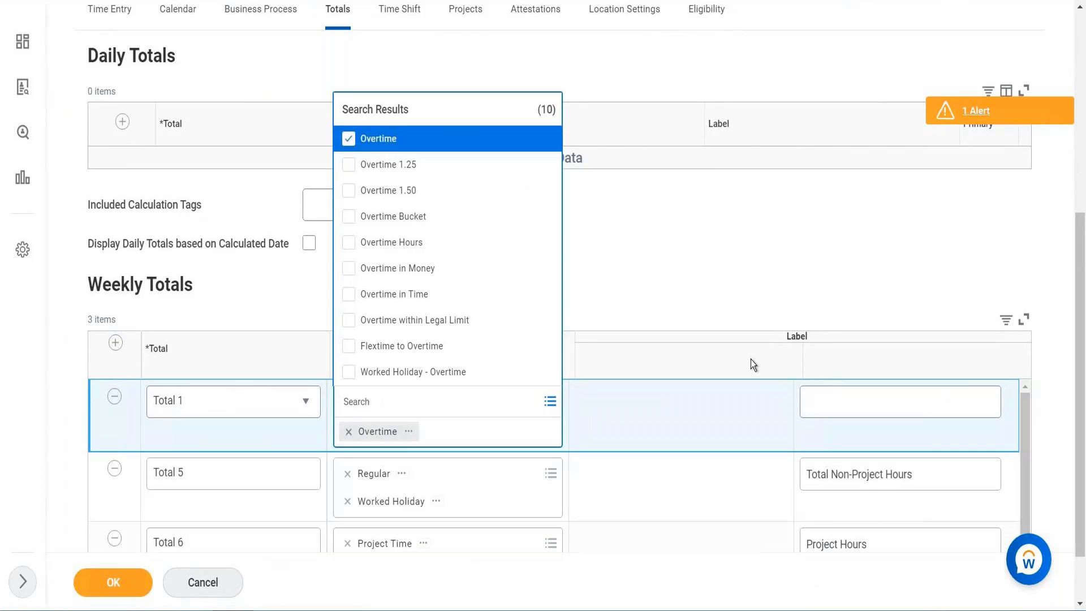
pyautogui.click(829, 408)
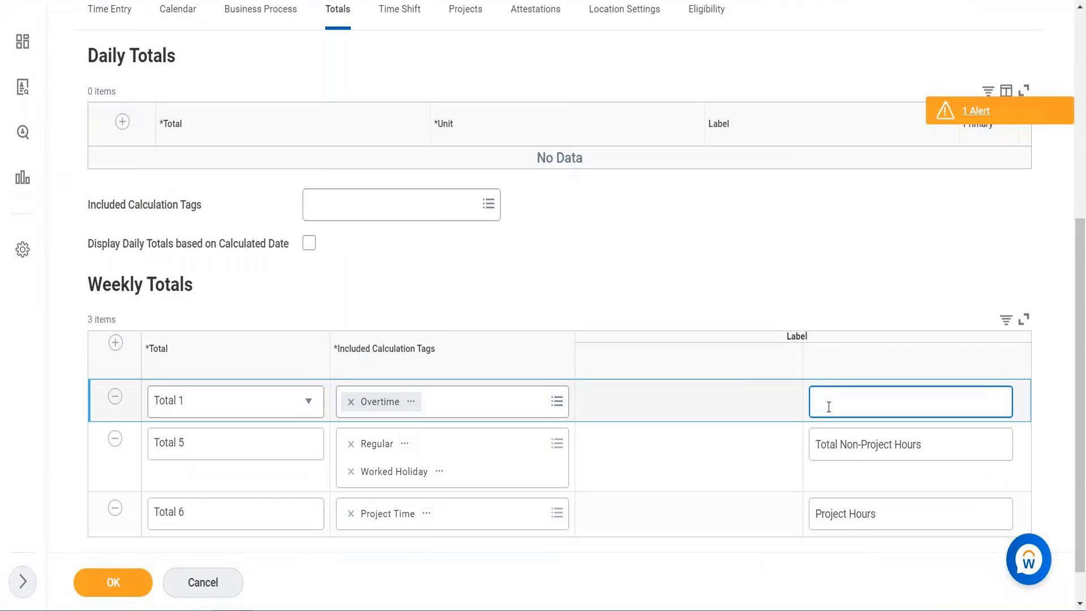
pyautogui.write('Overtime')
# Replace the new total's included tag with Overtime Bucket and save the template
pyautogui.click(454, 410)
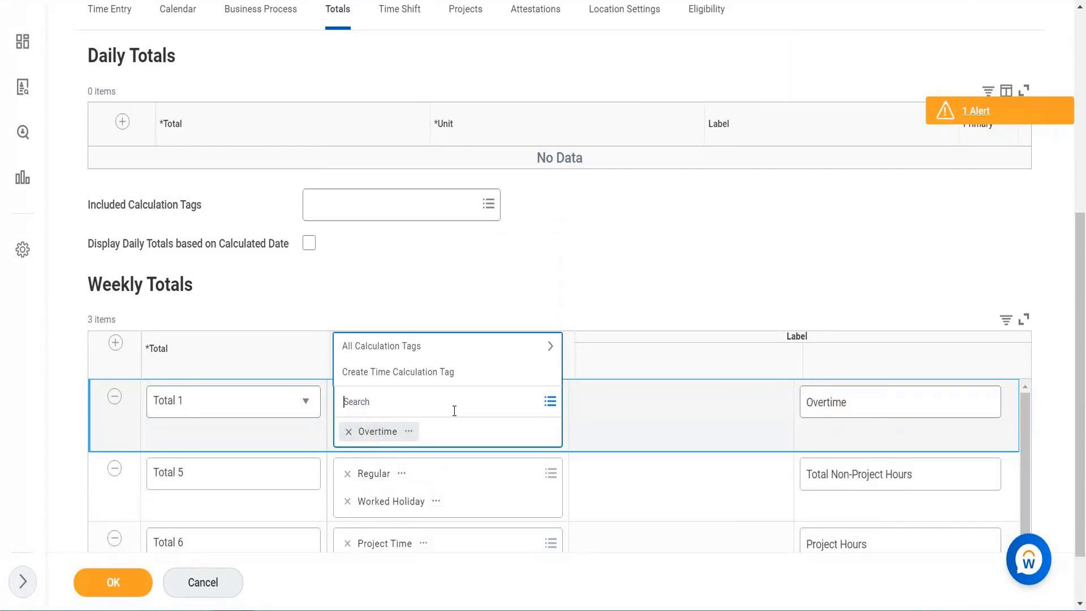
pyautogui.write('Overtime bucke')
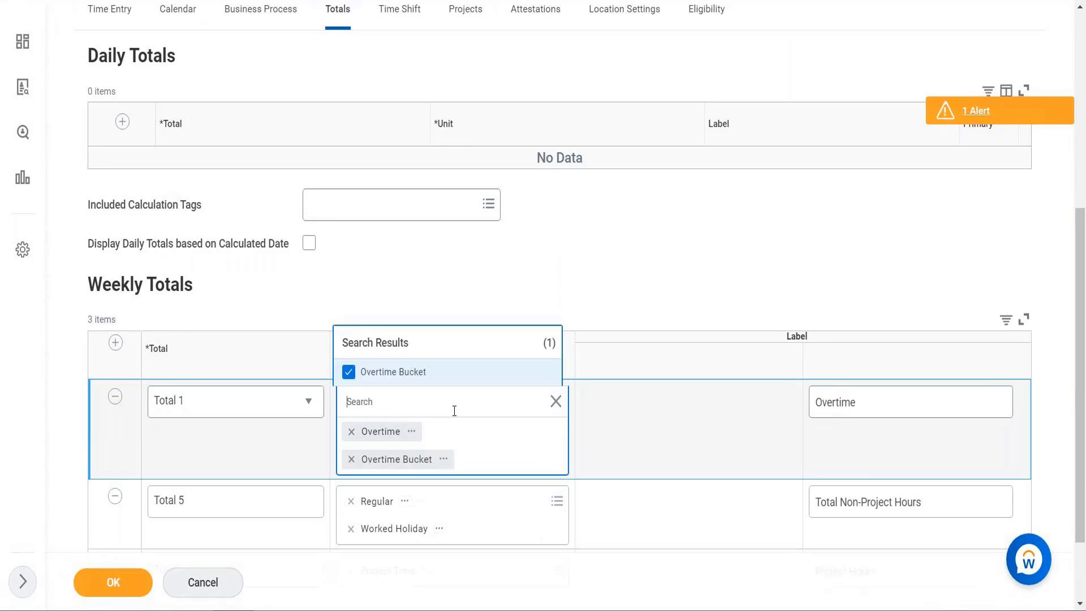
pyautogui.click(351, 432)
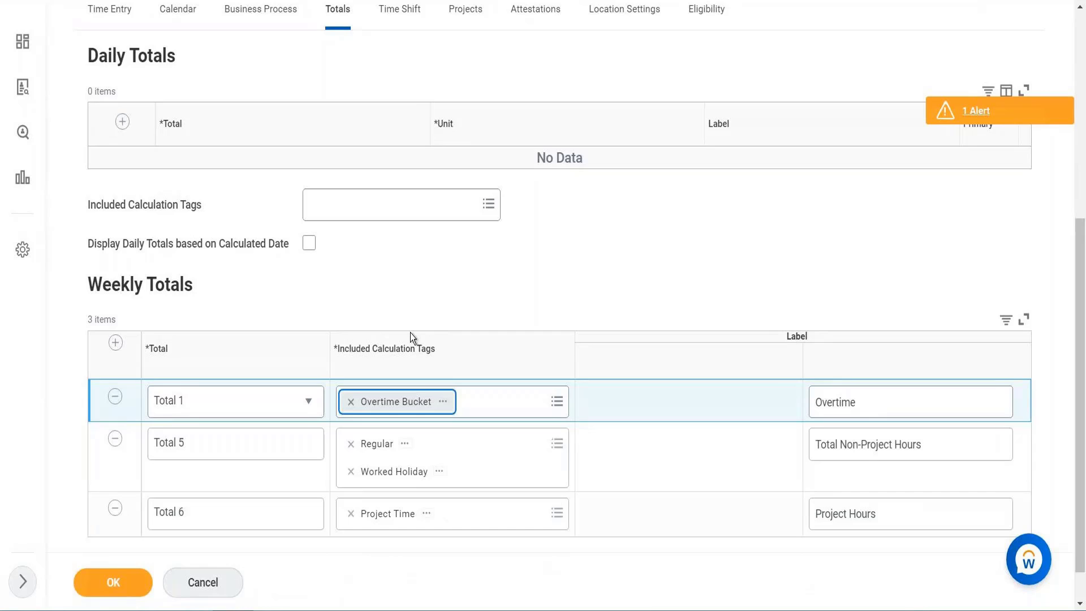
pyautogui.click(105, 592)
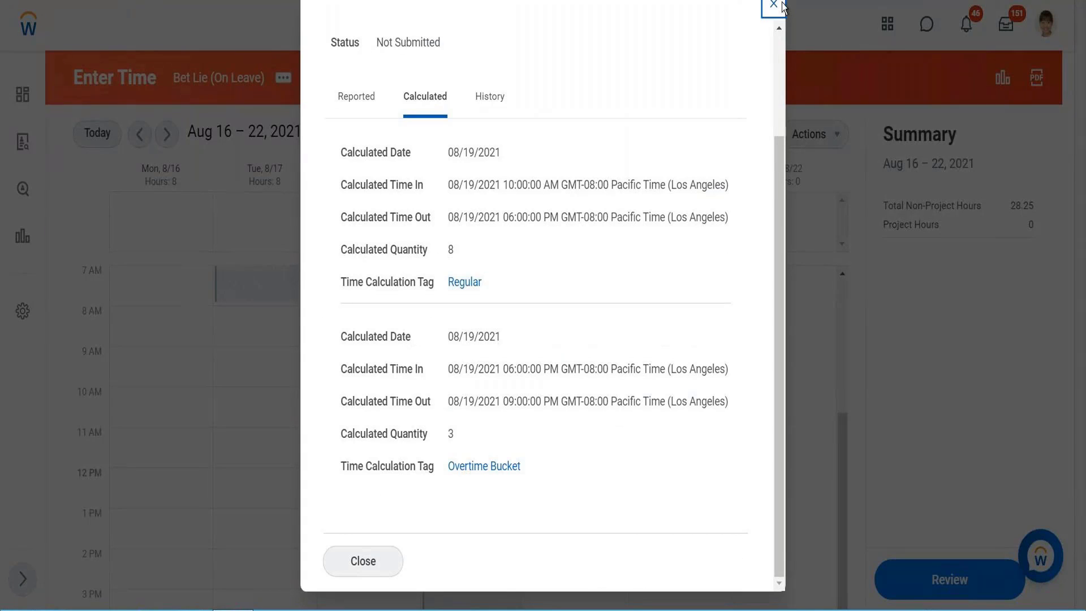
# Return to the worker's Enter Time calendar and close the costing panel to review the weekly summary
pyautogui.click(775, 6)
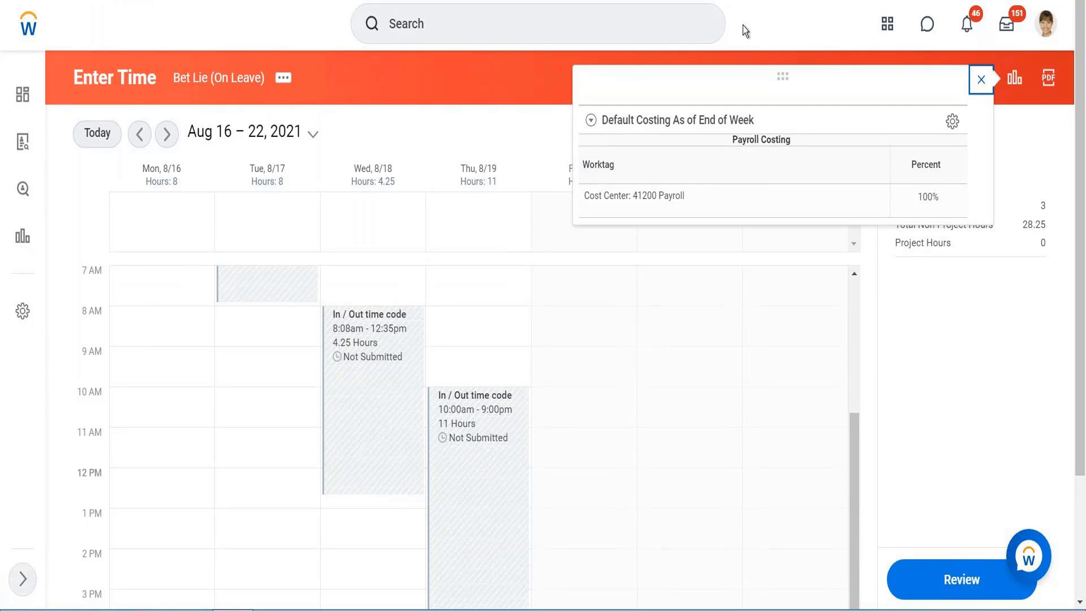
pyautogui.click(981, 80)
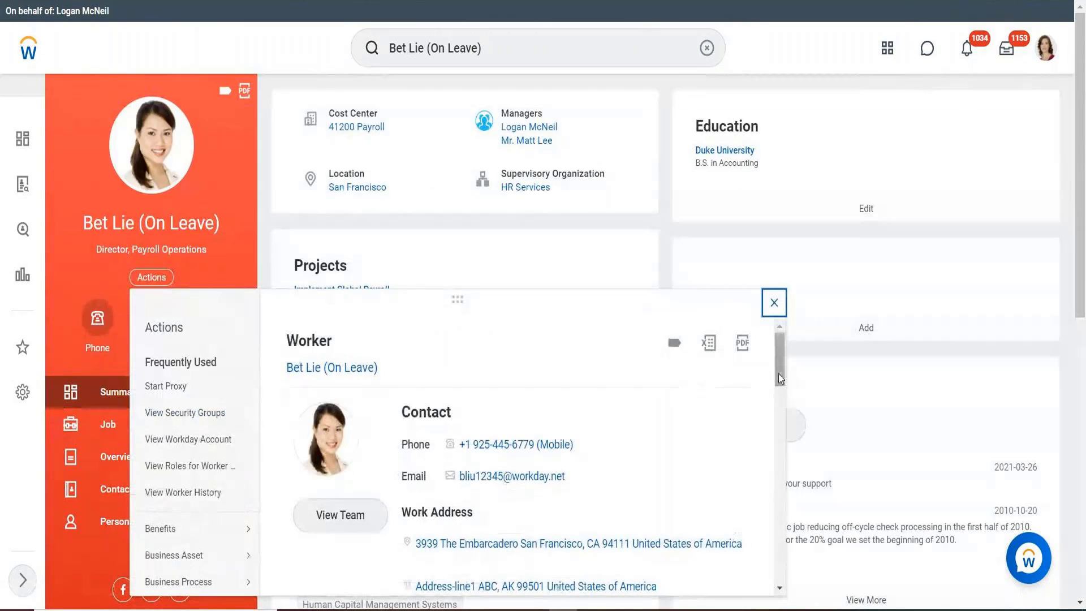
pyautogui.moveTo(778, 373); pyautogui.dragTo(780, 479)
pyautogui.scroll(-5, 257, 376)
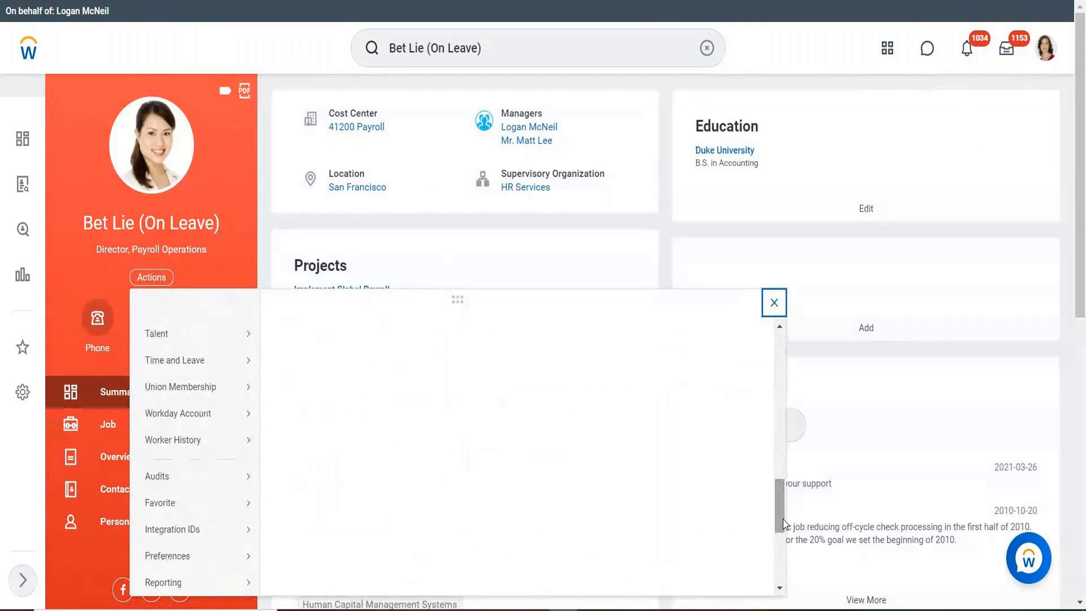
# Reopen Enter Time for the worker for the week ending 2021-08-22 and close the costing panel
pyautogui.moveTo(248, 362)
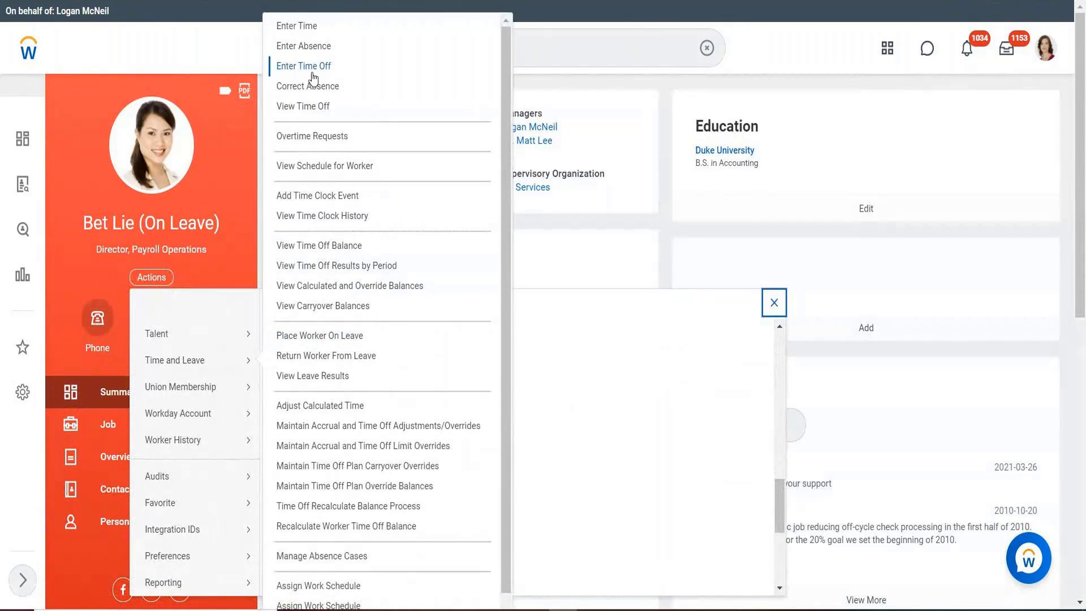
pyautogui.click(309, 30)
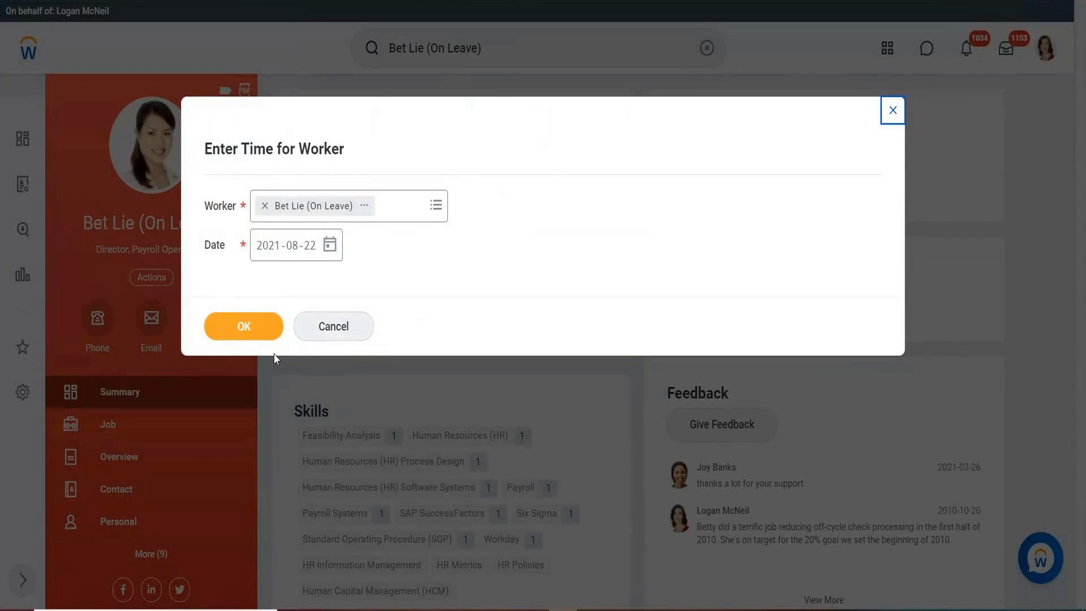
pyautogui.click(246, 330)
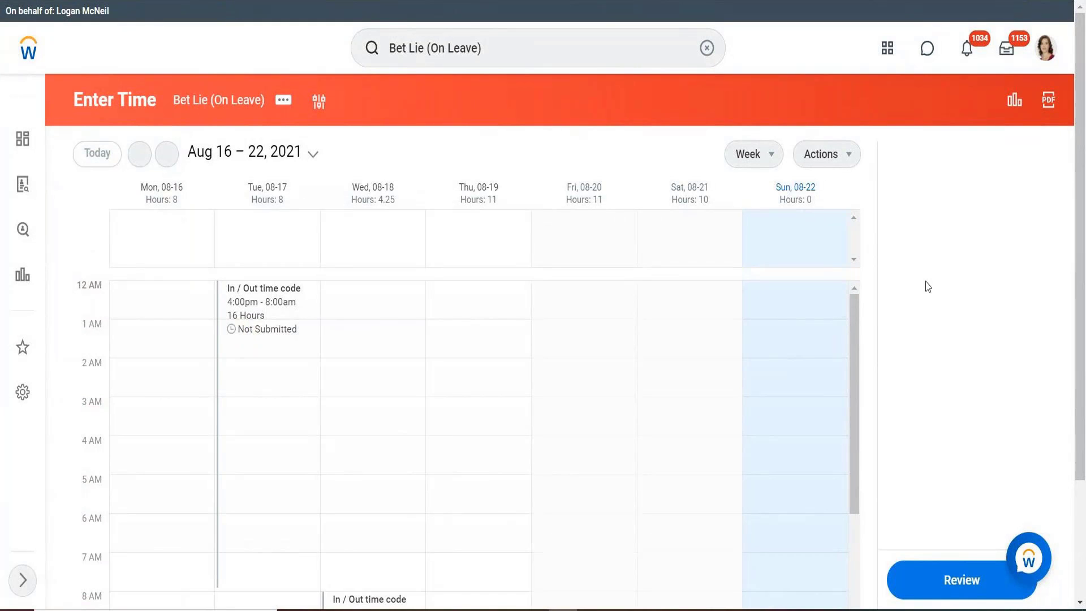
pyautogui.scroll(-1, 1084, 163)
pyautogui.moveTo(1084, 162); pyautogui.dragTo(1084, 193)
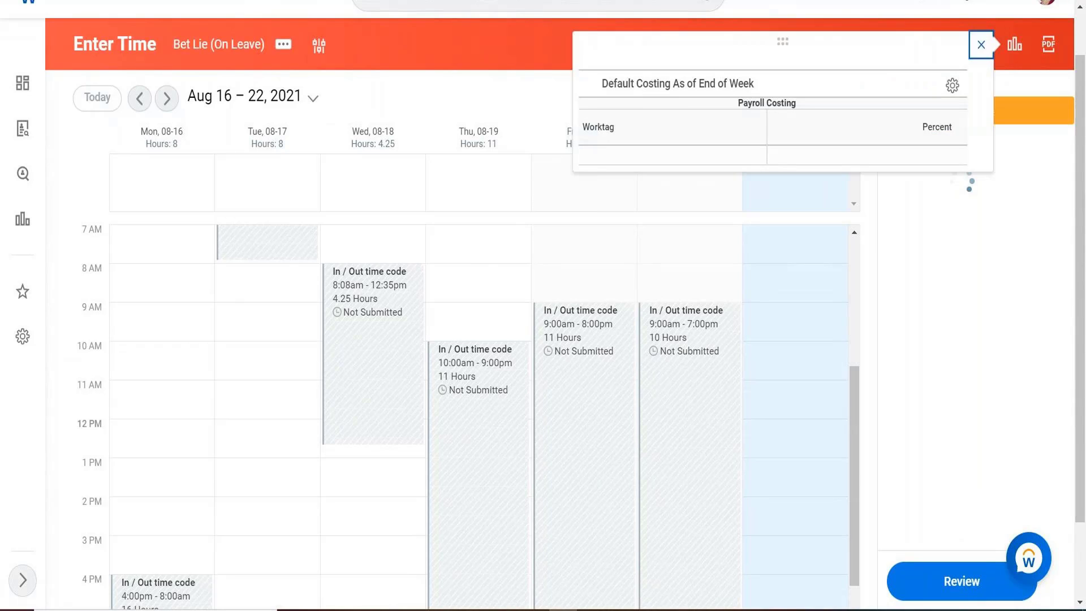
pyautogui.click(982, 45)
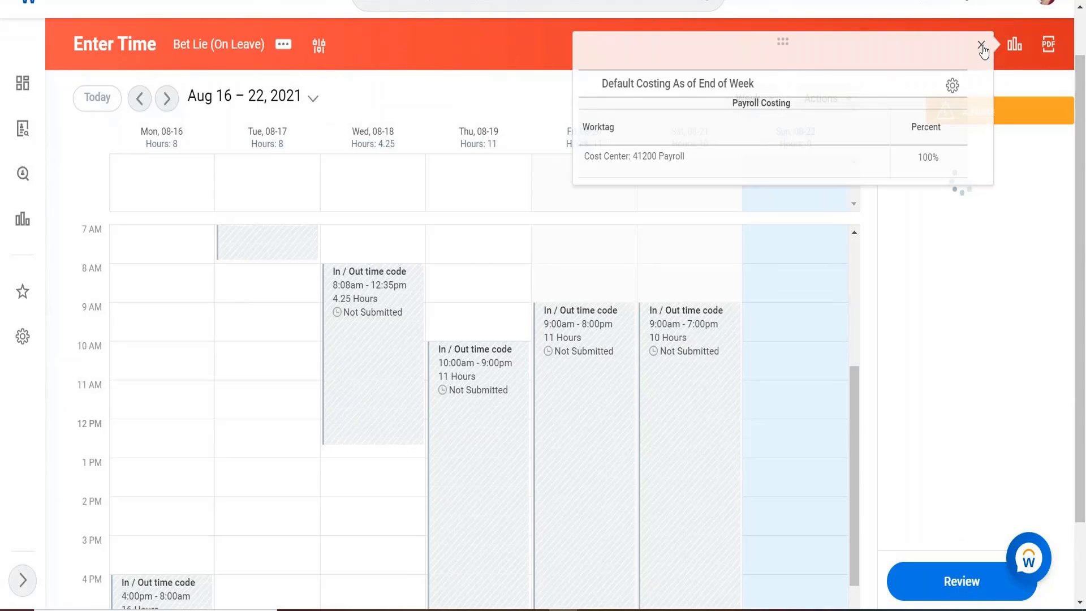